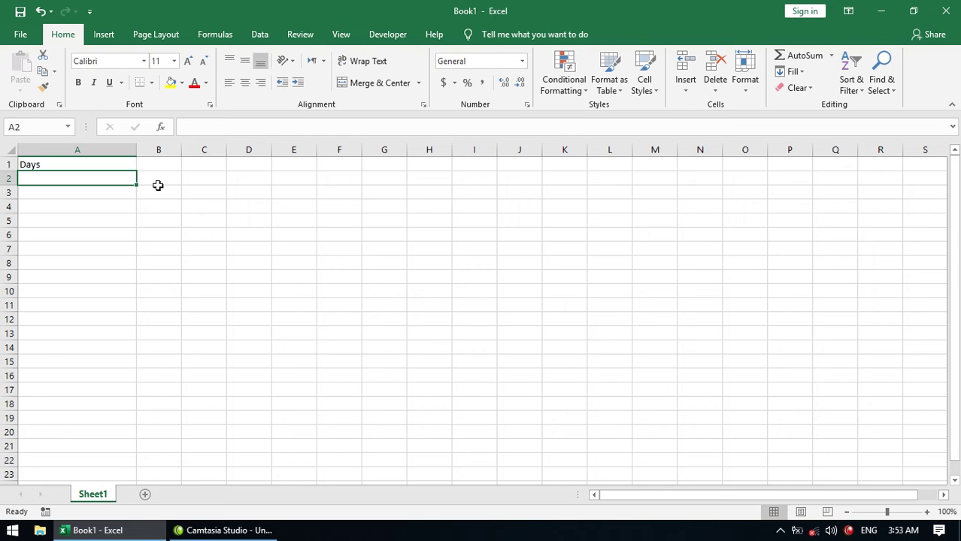
- Enter Friday in A2 under the Days header and fill the weekday series down to A21
text(Friday)
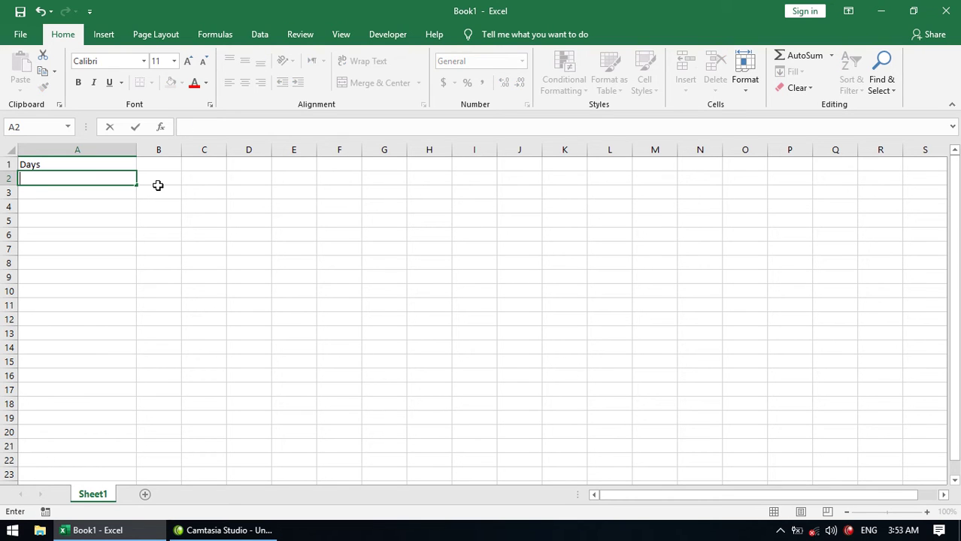
key(Return)
click(127, 179)
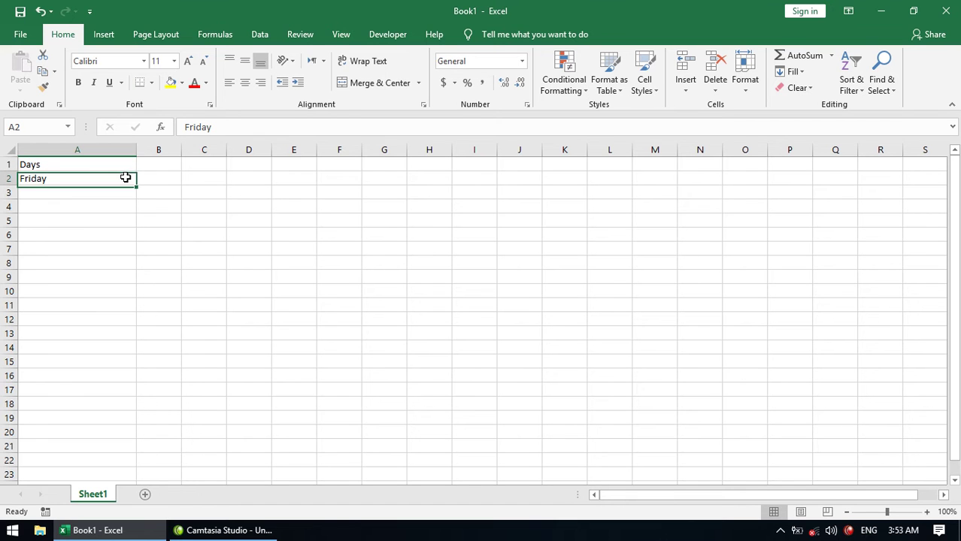
drag(134, 186, 103, 456)
click(206, 329)
click(204, 170)
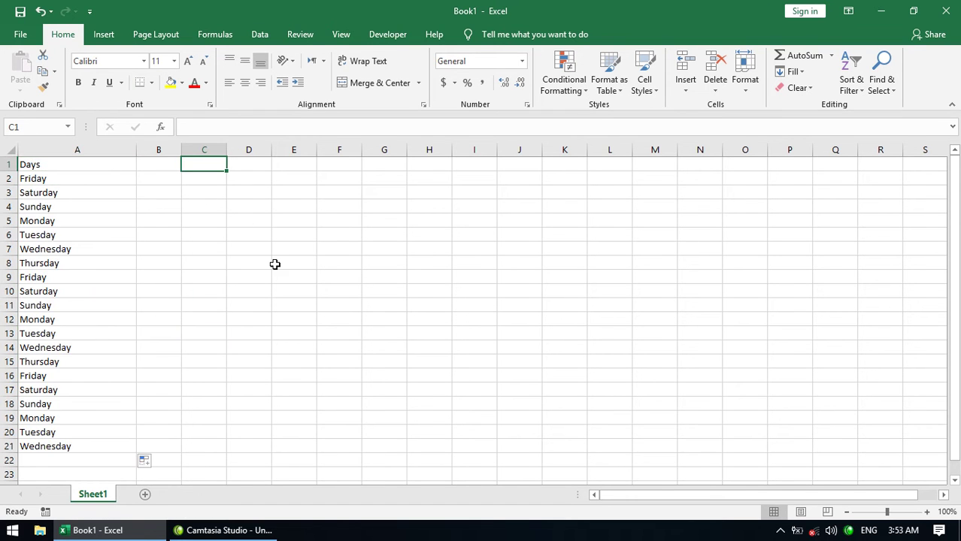
- Add the column headers "Sumproduc t" in B1 and "countif" in C1
click(174, 162)
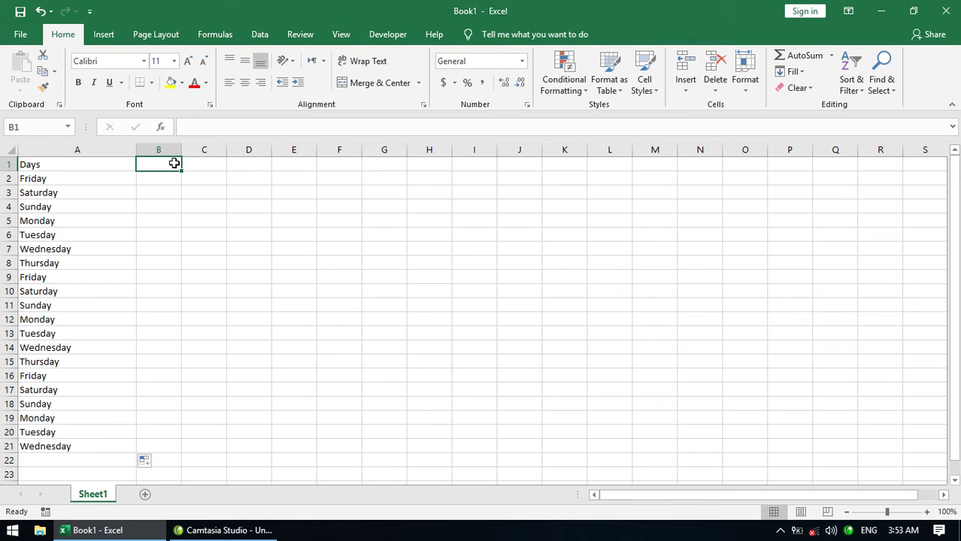
text(Sumproduc t)
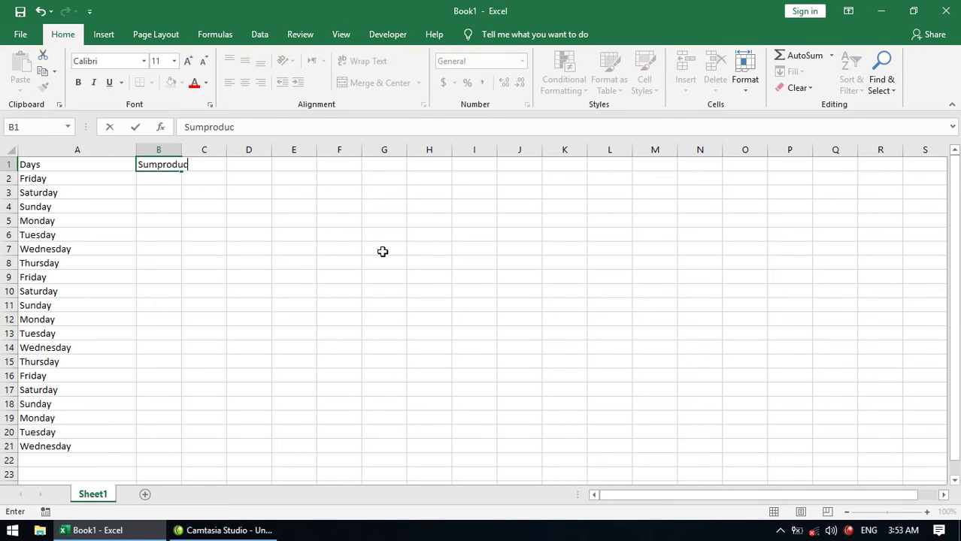
click(383, 249)
key(Up)
key(ctrl+Home)
key(Right)
key(Right)
text(Coutnif)
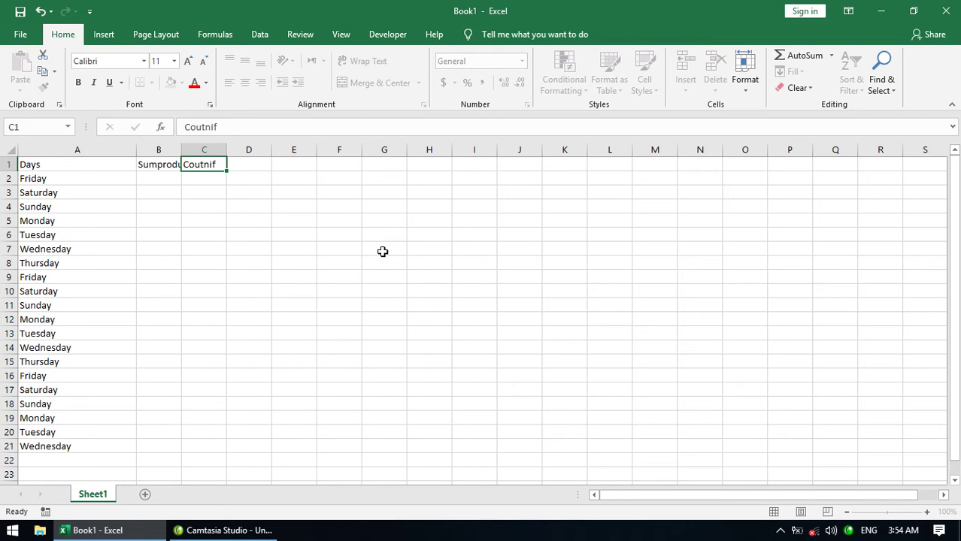
key(Return)
key(Up)
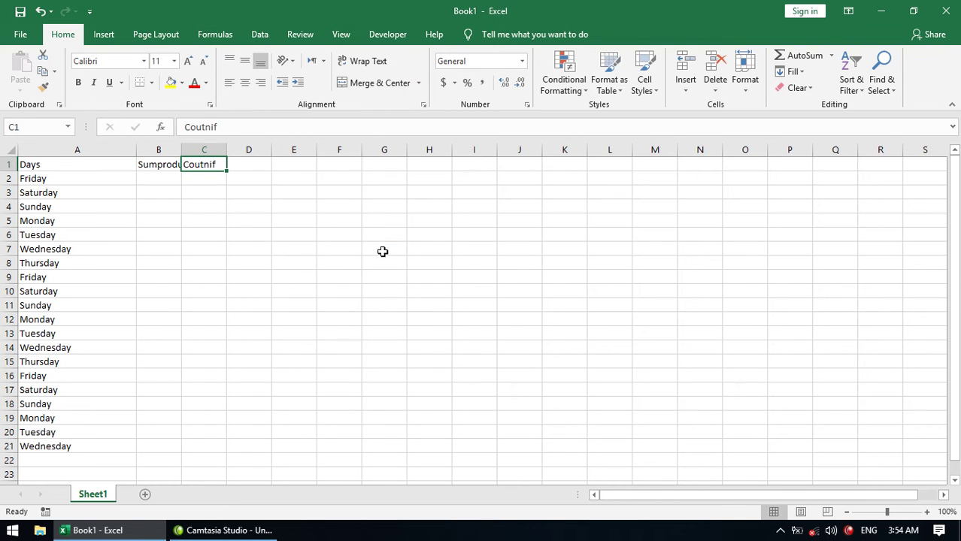
text(countif)
key(Return)
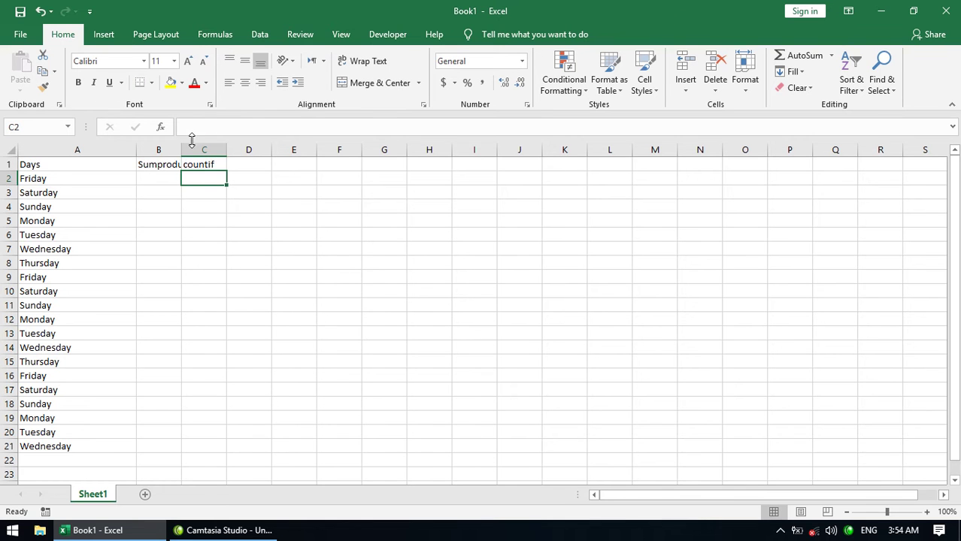
- Widen column B so that its header fits fully in the cell
drag(184, 149, 197, 164)
key(Down)
key(Down)
key(Down)
key(Right)
click(179, 177)
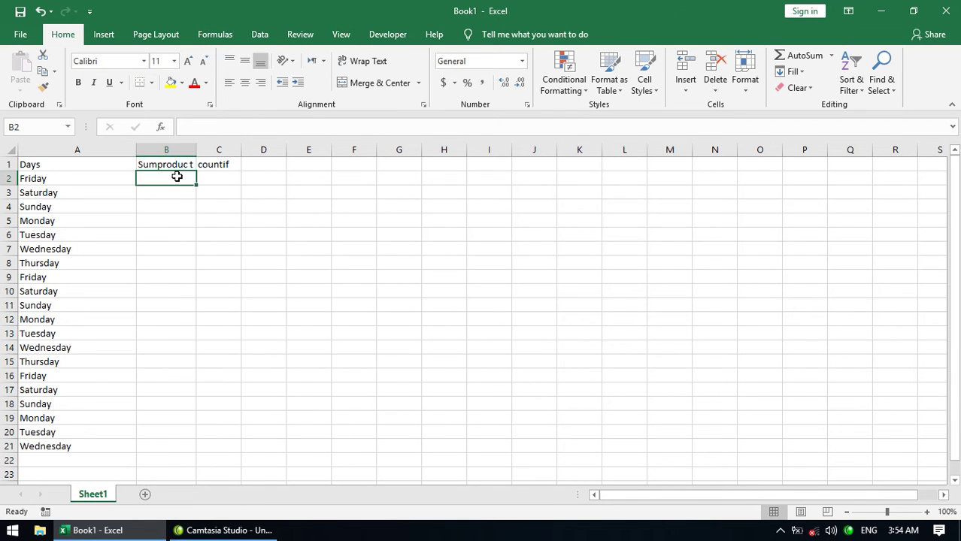
click(256, 162)
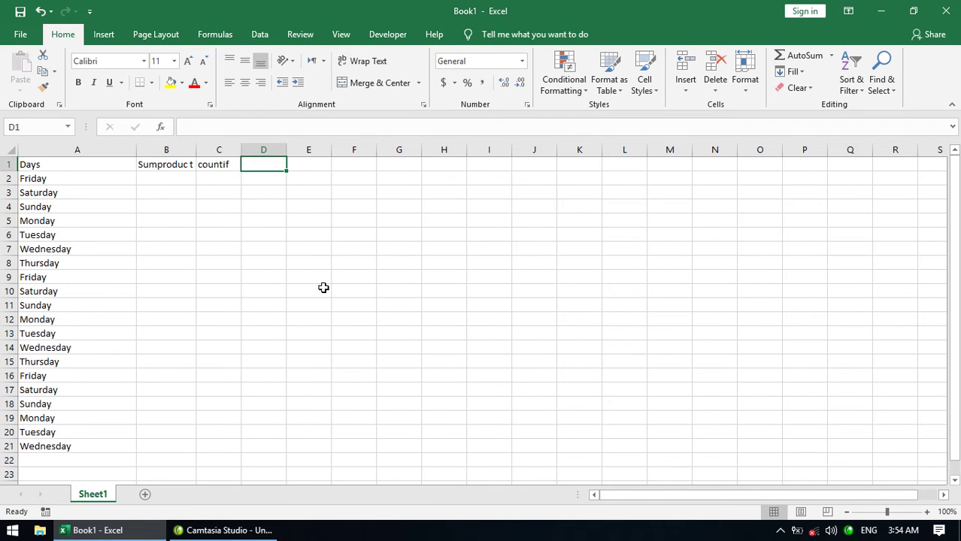
click(177, 178)
text(=)
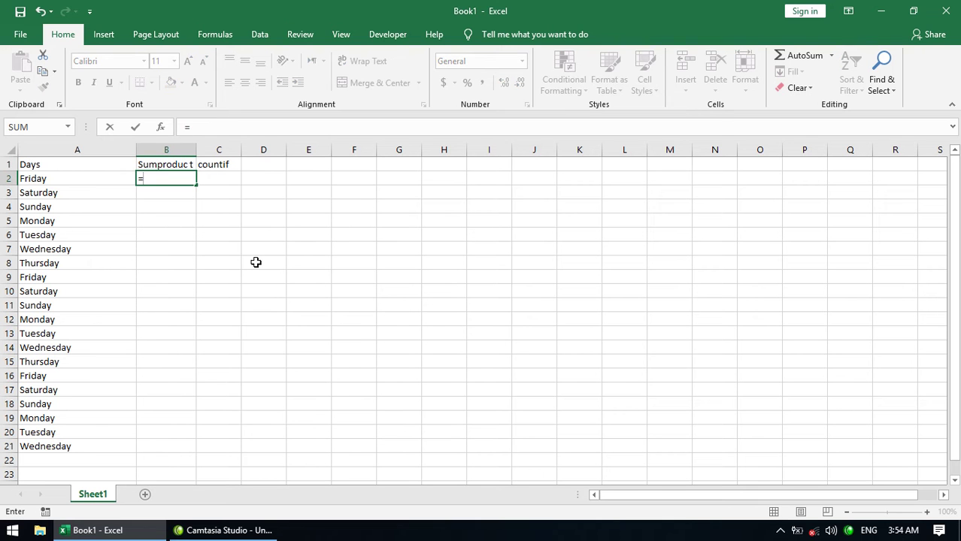
key(Escape)
- Enter a COUNTIF formula in C2 that counts matches for D1 in the range A2:A21
key(Right)
key(Up)
key(Down)
text(=countif()
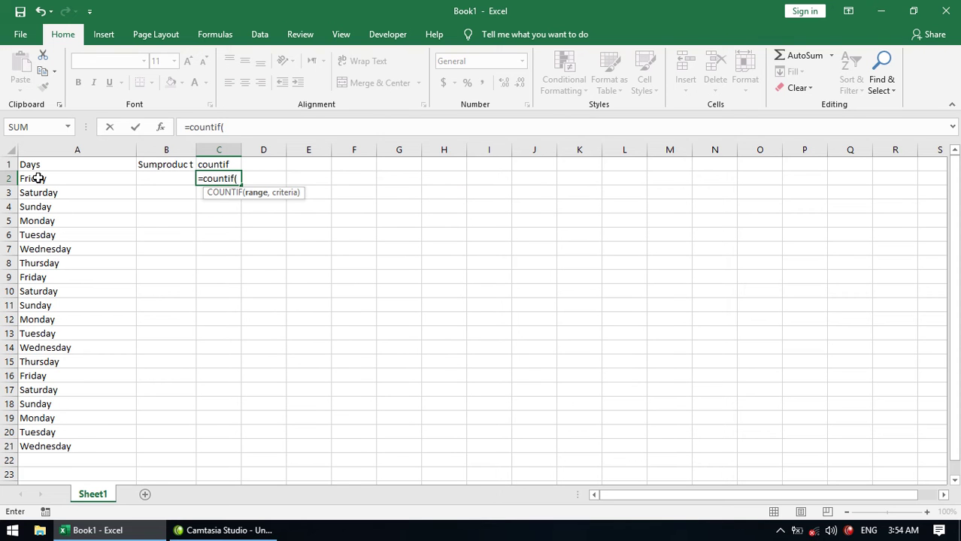
drag(37, 178, 39, 436)
text(,)
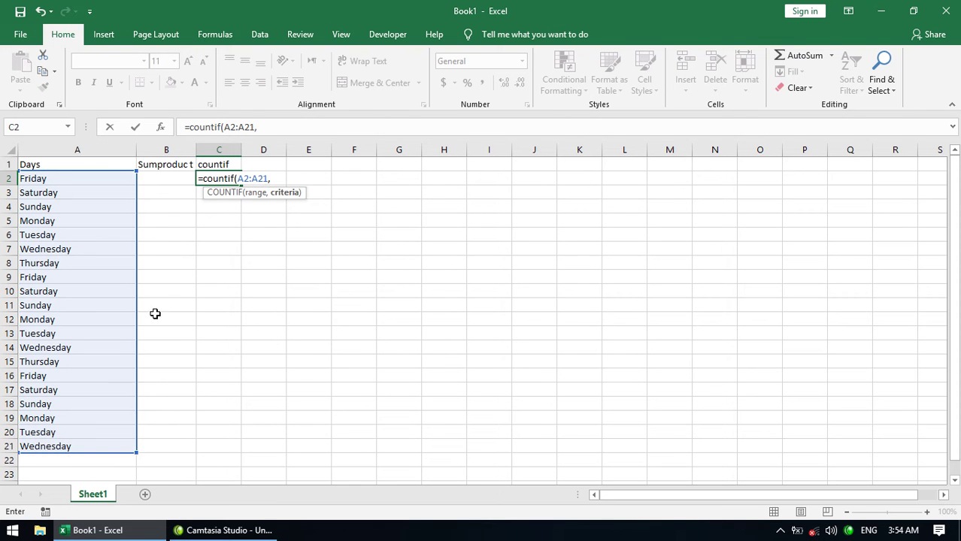
click(256, 164)
key(ctrl+Return)
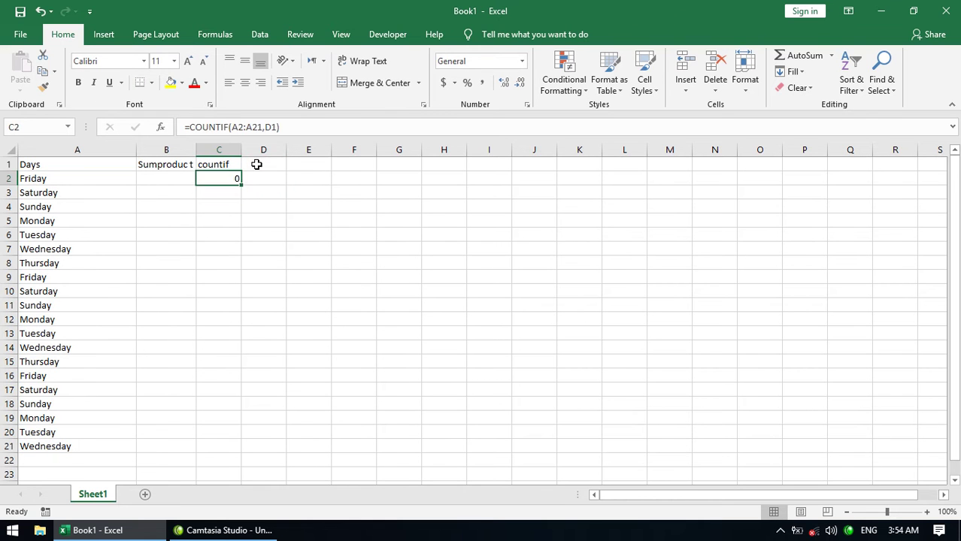
- Enter Monday in D1 as the criterion for the COUNTIF formula
click(255, 164)
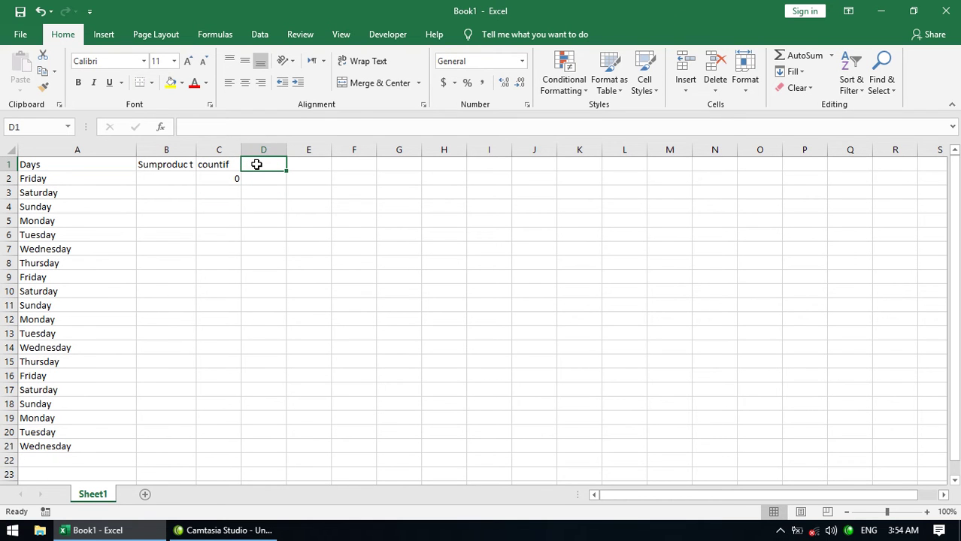
text(monday)
key(Return)
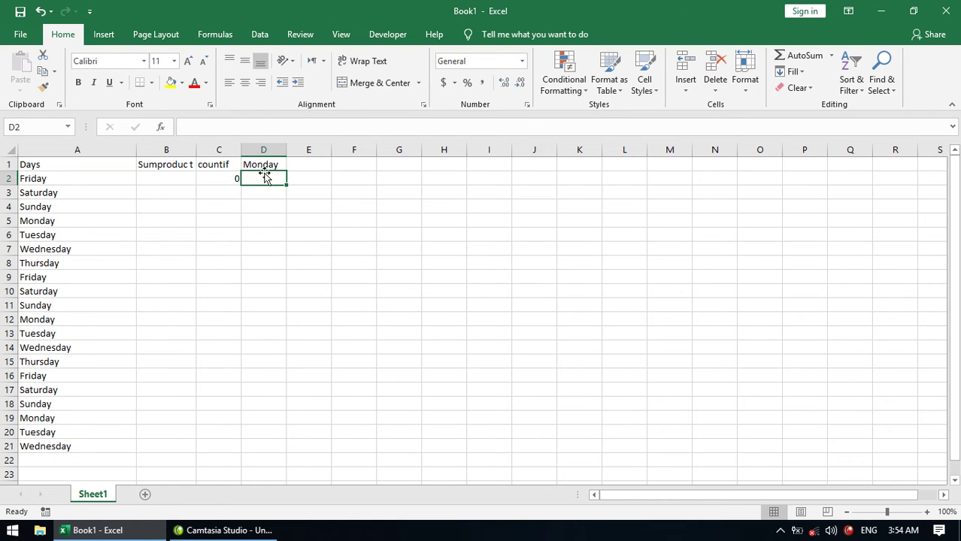
click(260, 164)
key(F2)
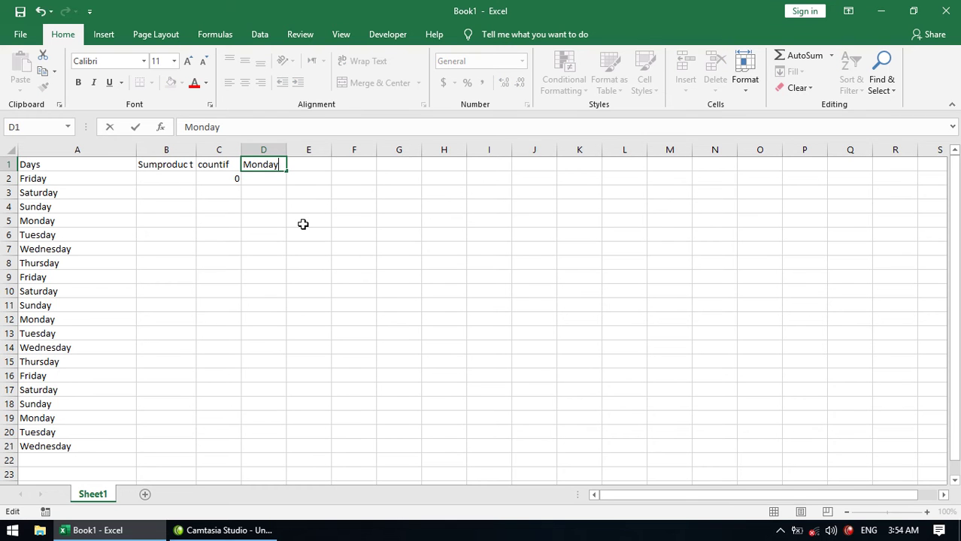
key(Return)
- Enter the formula =SUMPRODUCT(A2:A21=D1) in B2
click(184, 178)
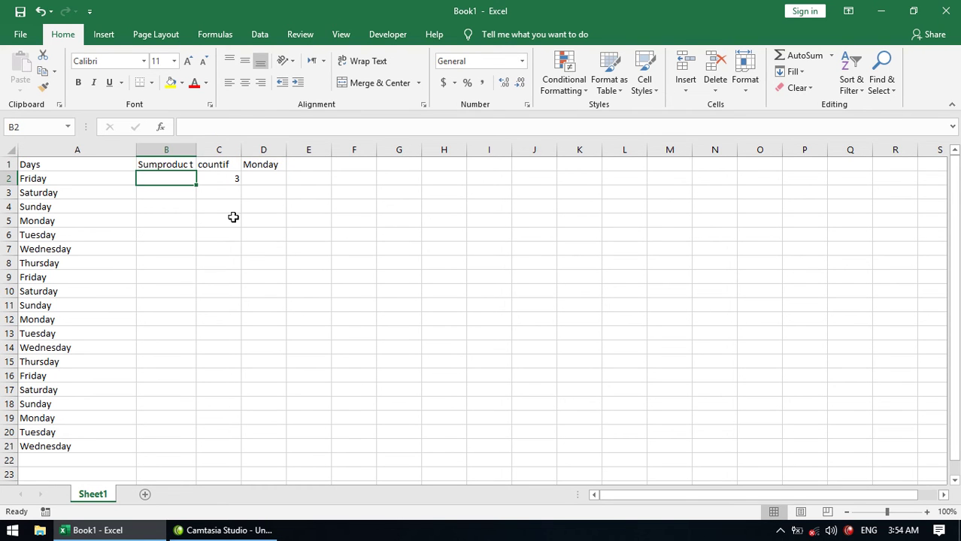
text(=sumpro)
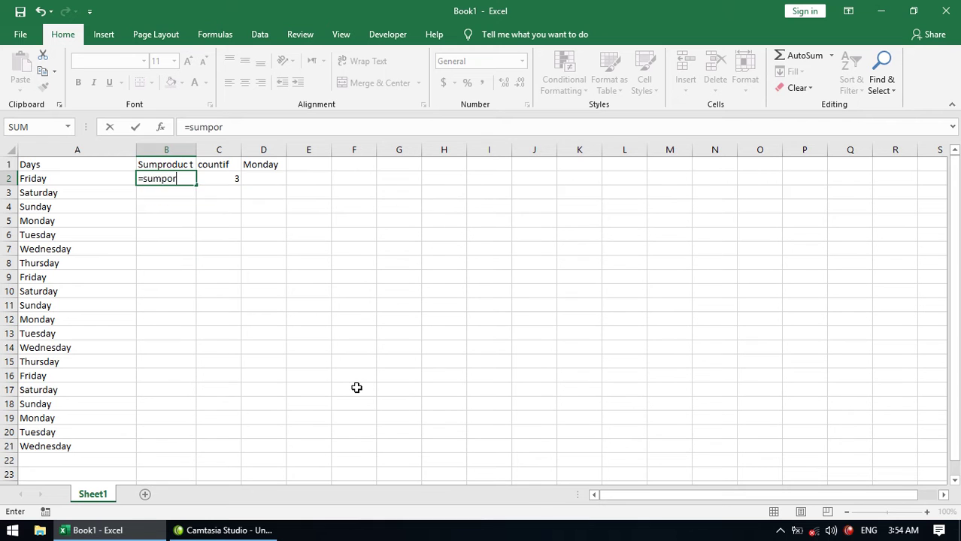
key(Tab)
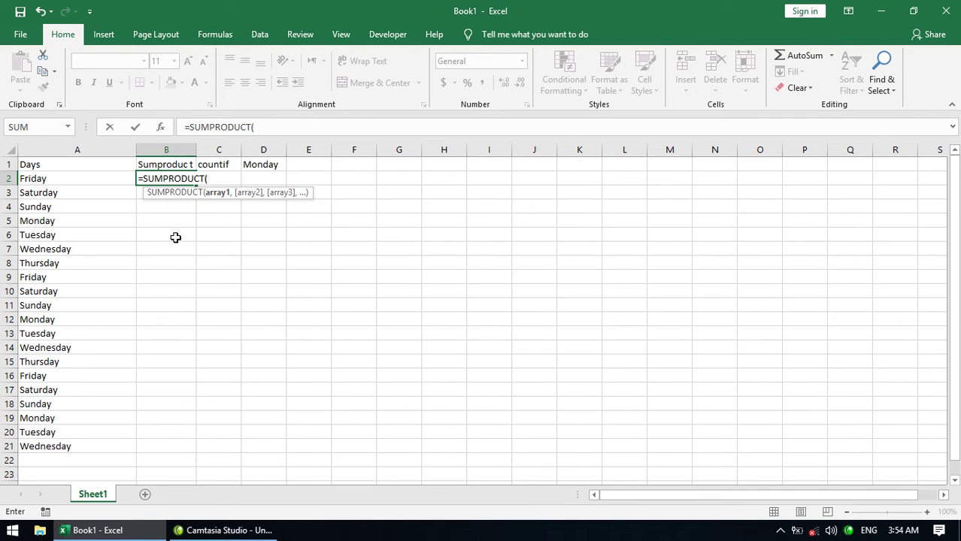
click(48, 181)
drag(49, 180, 43, 445)
text(=)
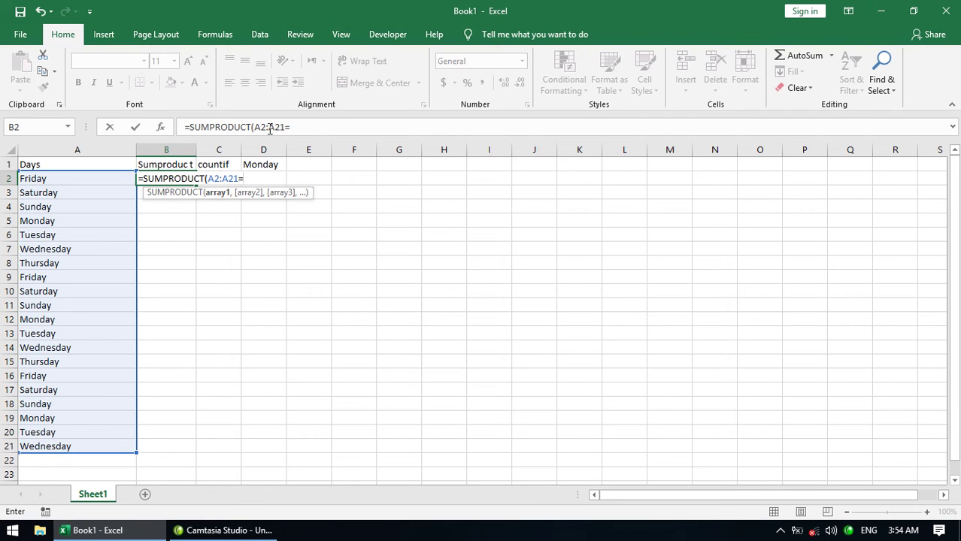
click(268, 164)
key(Return)
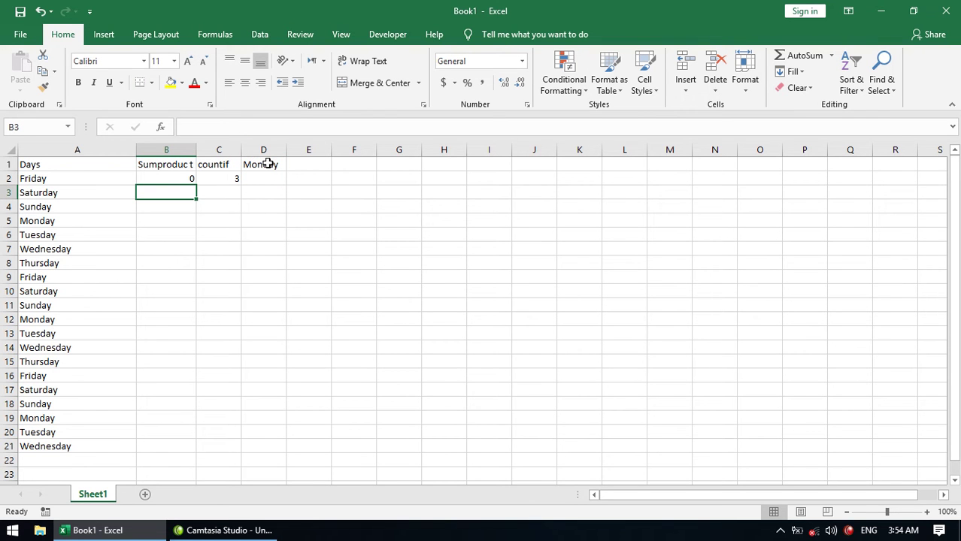
- Evaluate the A2:A21=D1 part of B2's SUMPRODUCT formula in place to inspect its array, and restore the expression
click(188, 181)
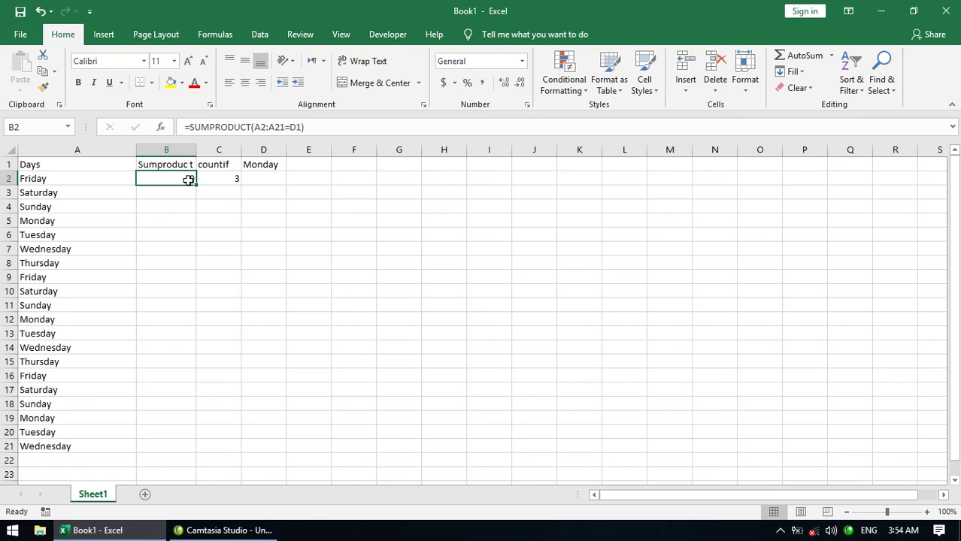
double_click(188, 180)
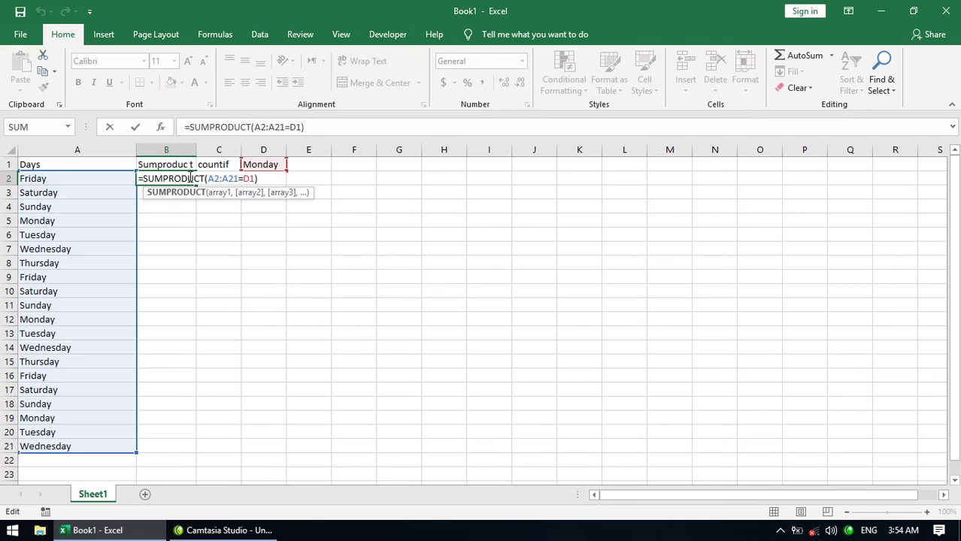
drag(208, 178, 254, 179)
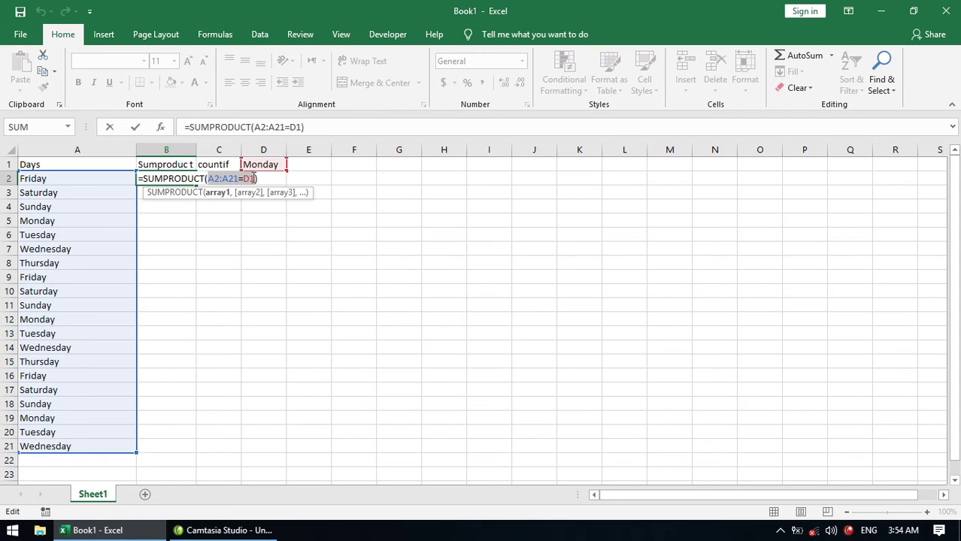
key(F9)
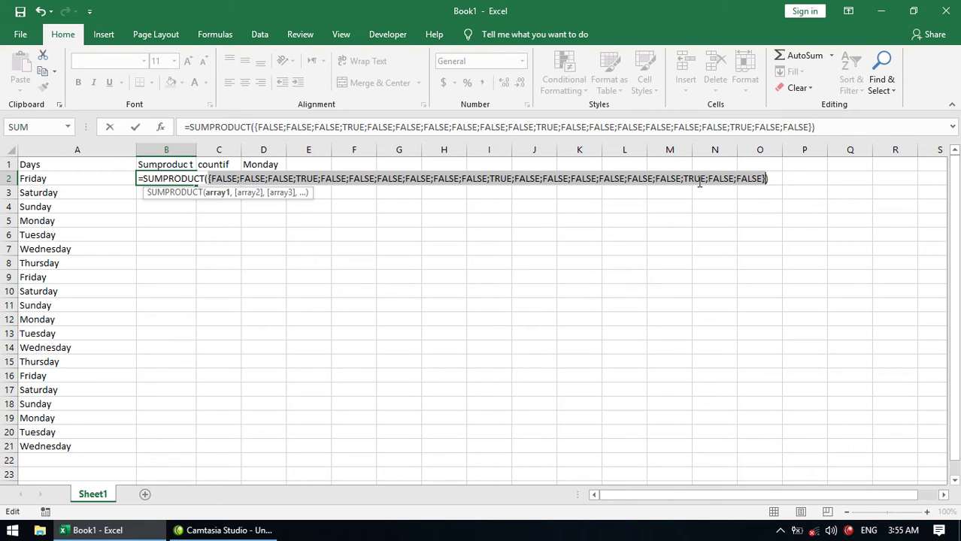
key(ctrl+z)
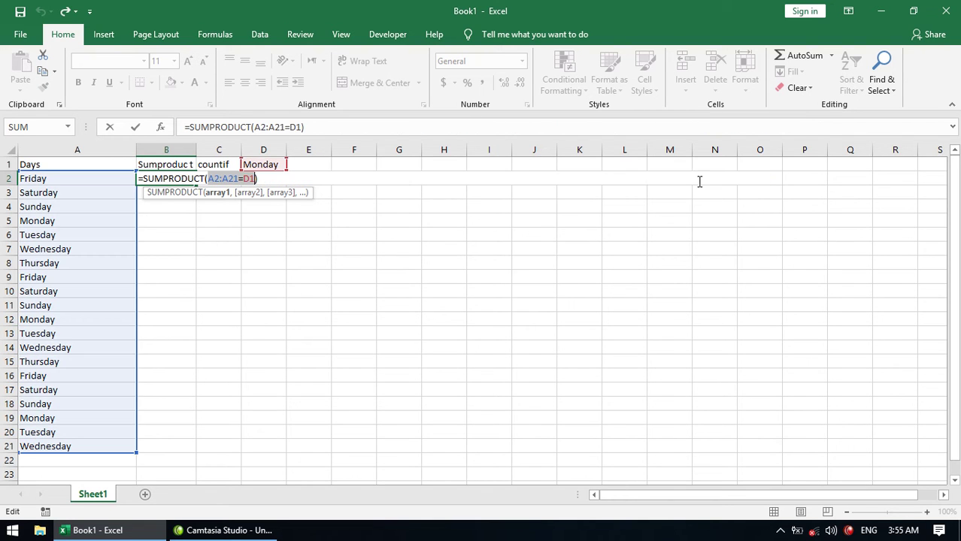
- Put the comparison in B2 in parentheses with a minus sign before it, making the formula =SUMPRODUCT(-(A2:A21=D1))
click(208, 178)
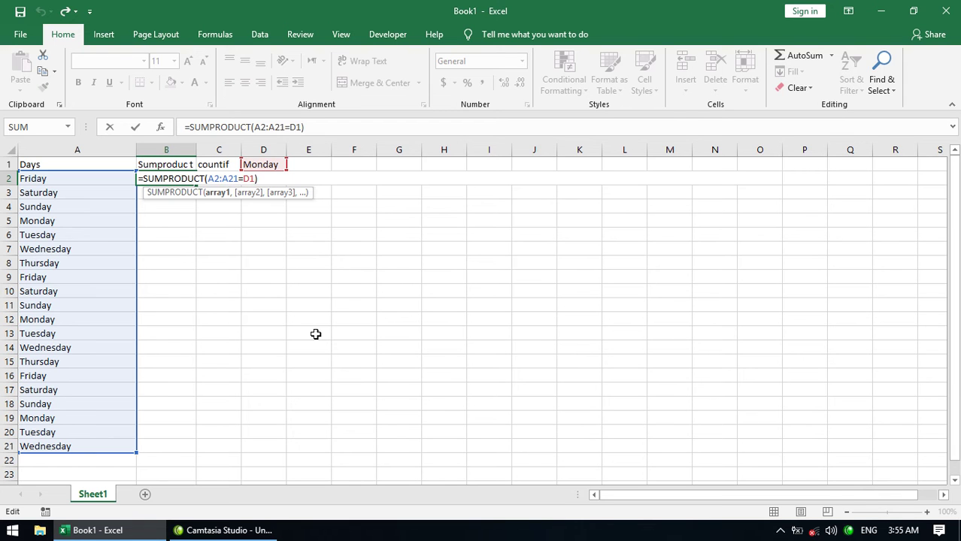
text(-)
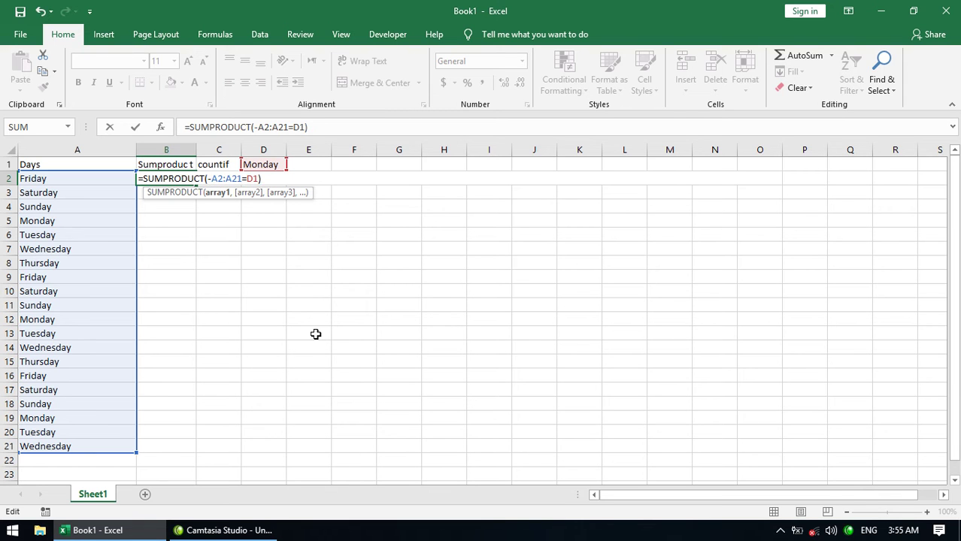
text(()
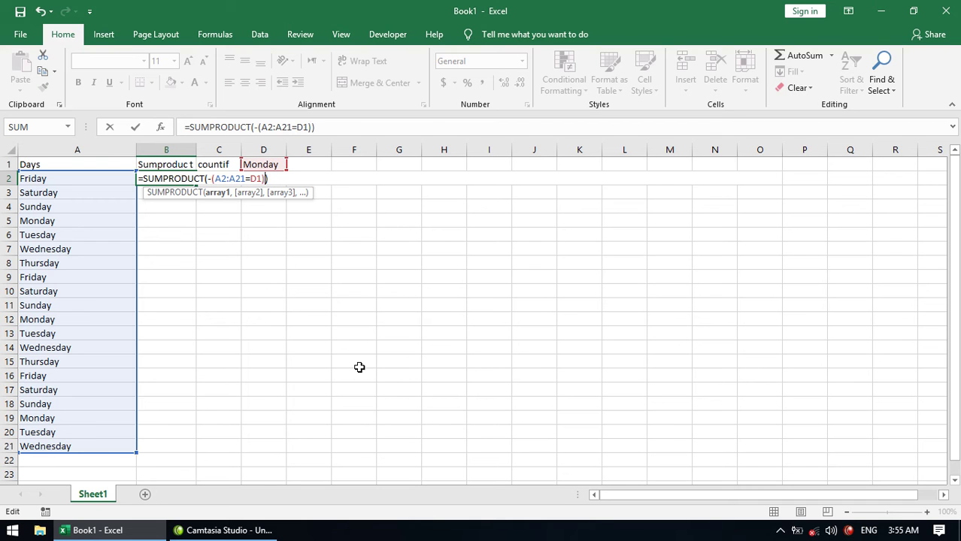
key(Return)
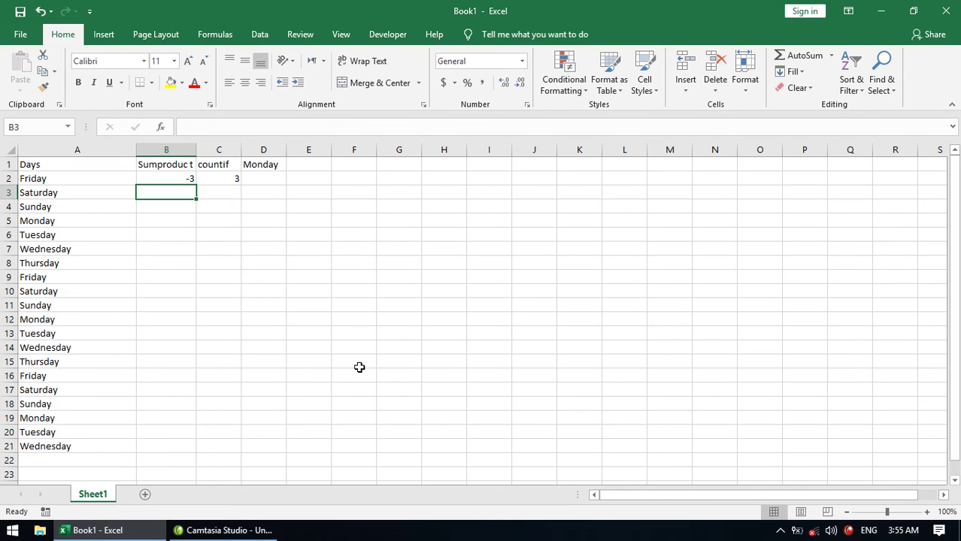
- Replace the minus sign in B2's formula with 1*, making it =SUMPRODUCT(1*(A2:A21=D1))
key(Up)
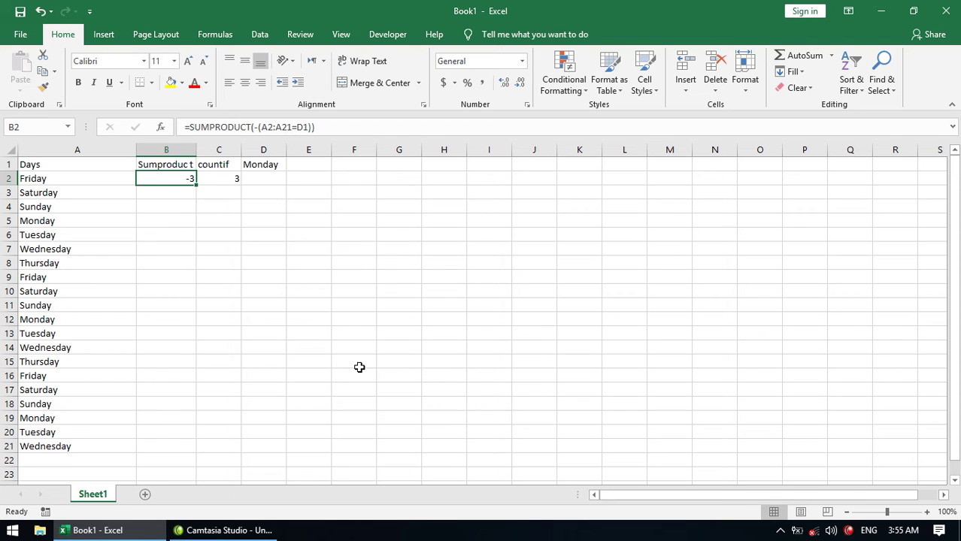
key(F2)
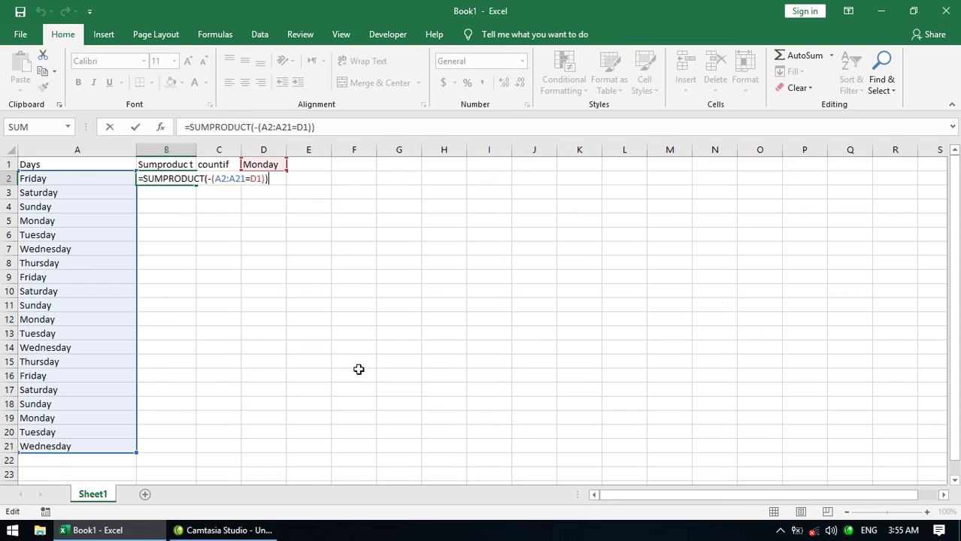
click(213, 179)
key(Delete)
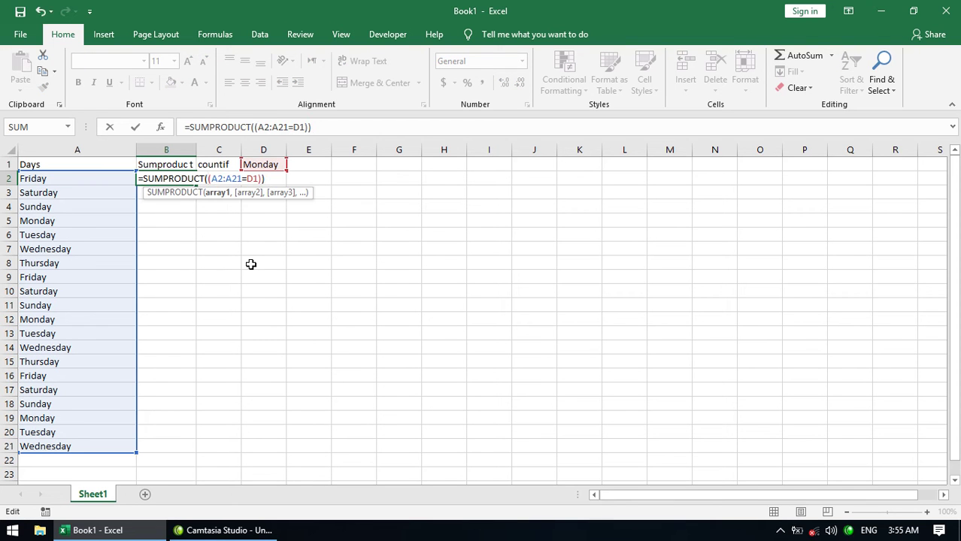
text(1*)
key(Return)
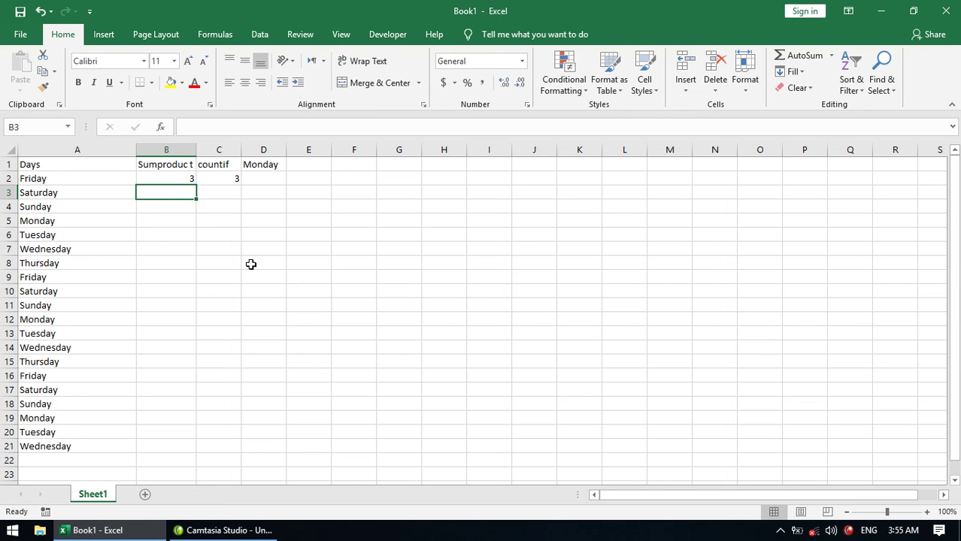
- Copy B1:D2 from Book1 and paste it at A1 of a new blank workbook placed over Book1
drag(172, 160, 251, 181)
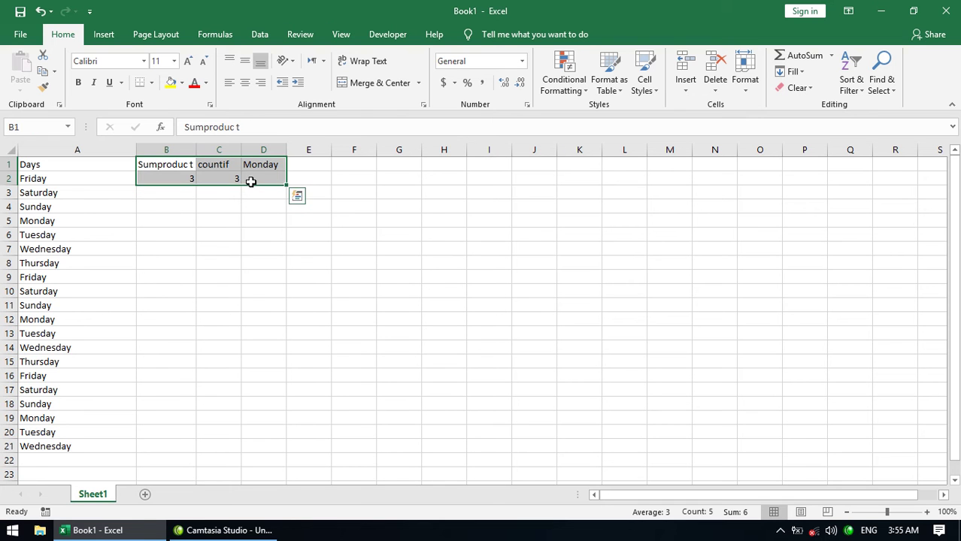
key(ctrl+c)
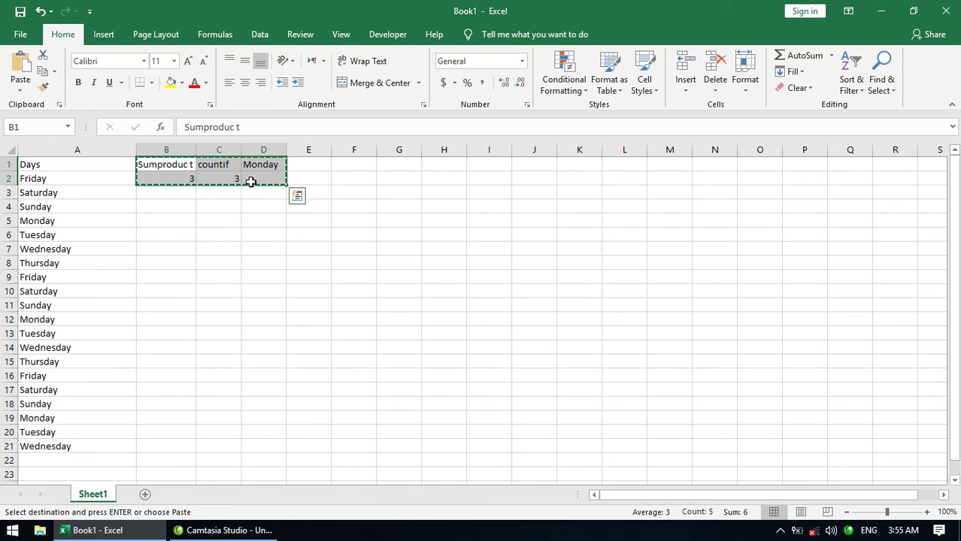
key(F10)
key(ctrl+n)
drag(253, 21, 578, 68)
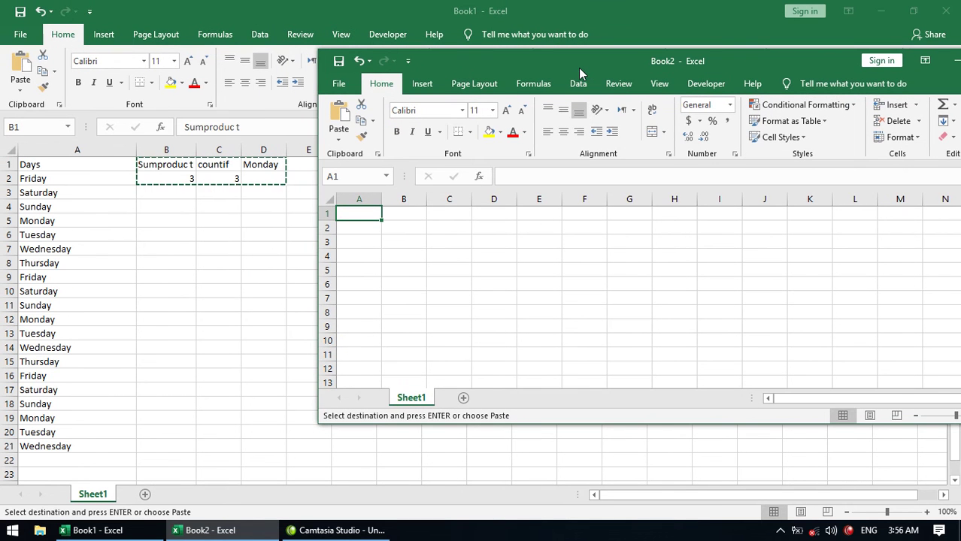
key(ctrl+v)
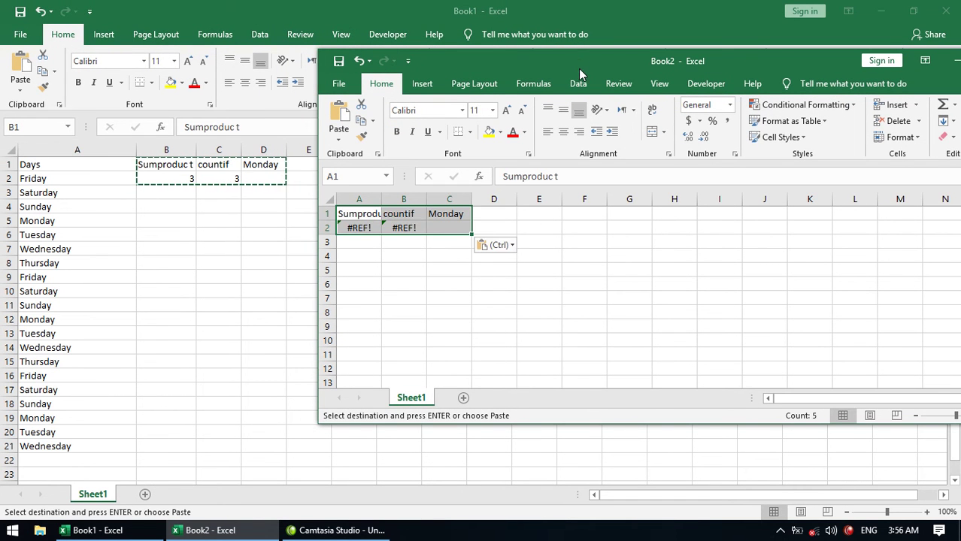
- Clear the pasted formulas beneath the Sumproduct and countif headings in the new workbook
click(407, 260)
drag(374, 230, 400, 231)
key(Delete)
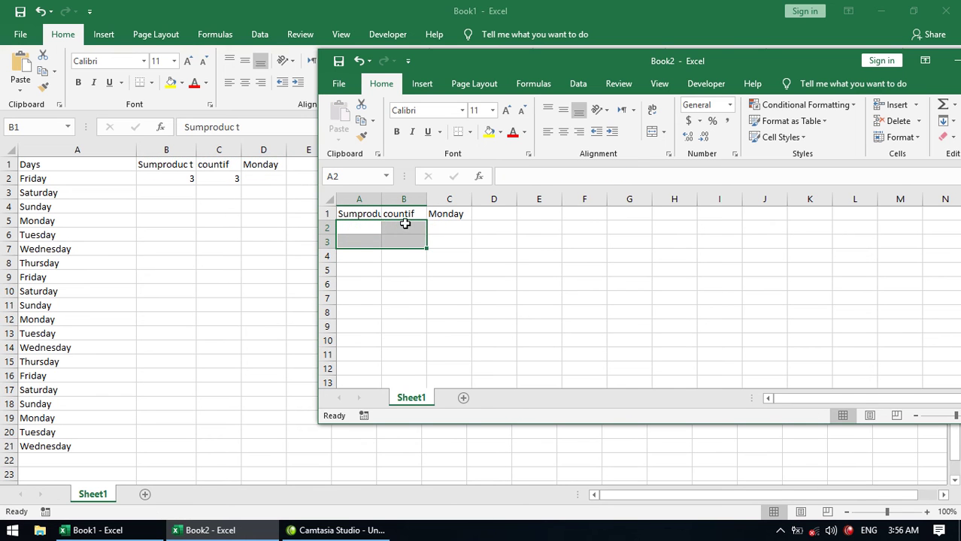
- Begin a COUNTIF formula in B2 of Book2, using Book1's Sheet1 cells $A$2:$A$21 as the range
click(403, 227)
text(=countif()
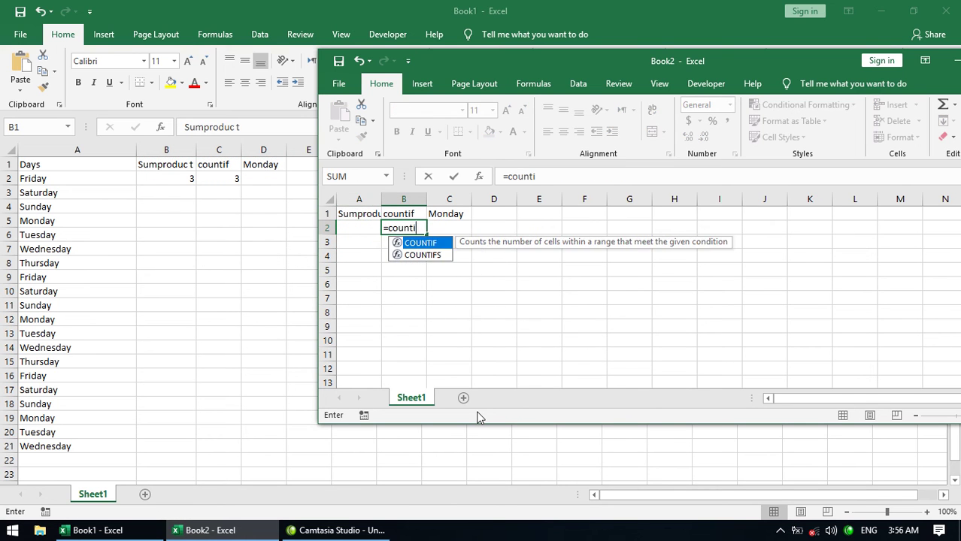
click(47, 172)
drag(47, 177, 71, 220)
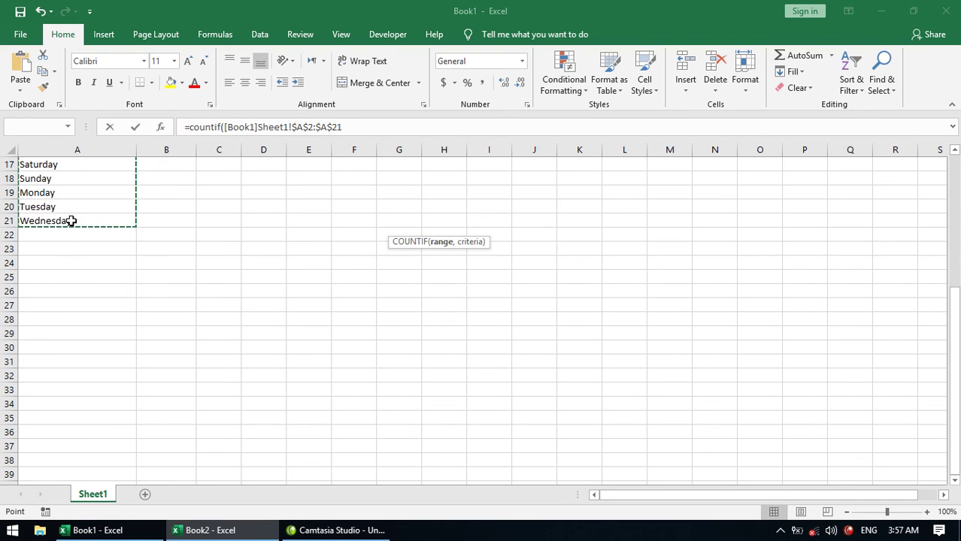
drag(955, 301, 955, 225)
drag(955, 300, 955, 181)
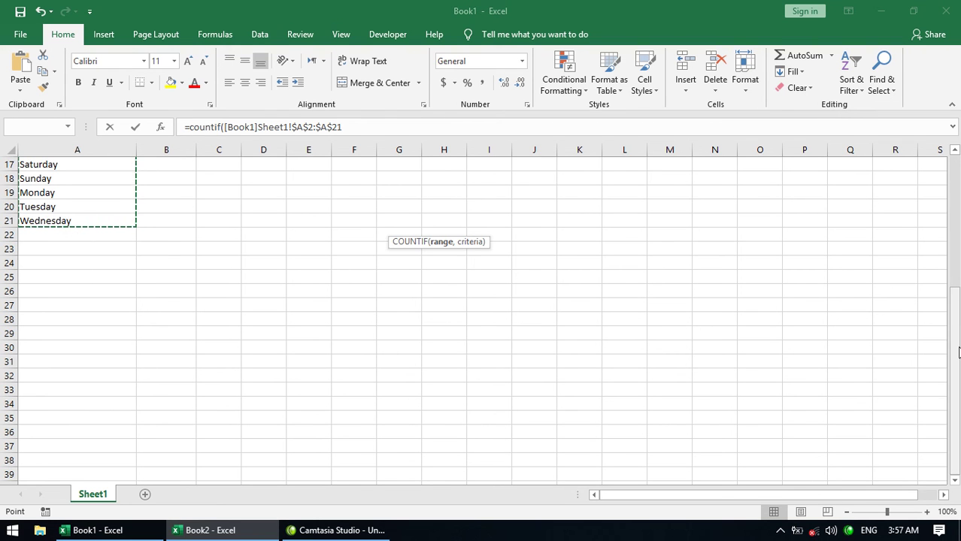
- Complete the COUNTIF formula with [Book1]Sheet1!$D$1 as criterion and accept the suggested correction, making the range [Book1]Sheet1!$A$2:$AM$21
click(359, 125)
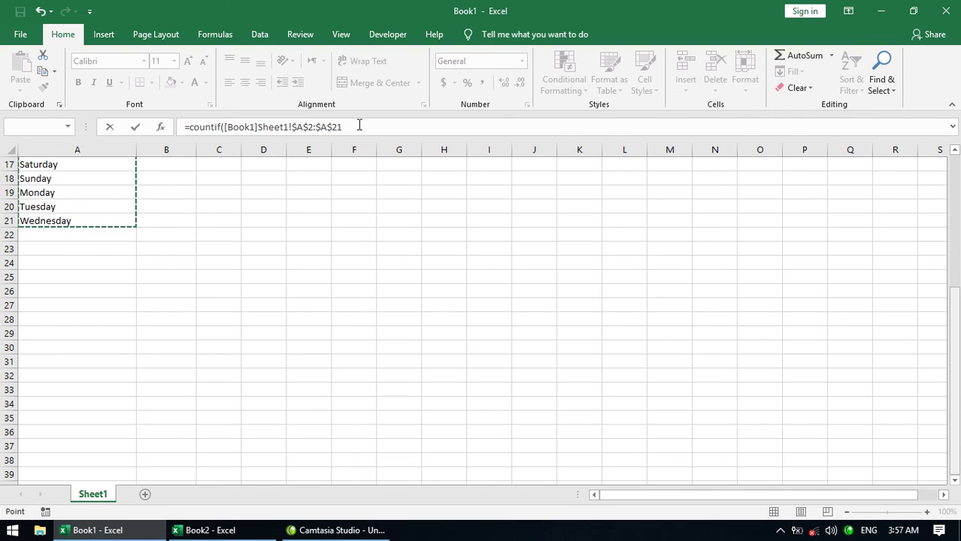
click(358, 125)
text(m,)
drag(953, 316, 955, 132)
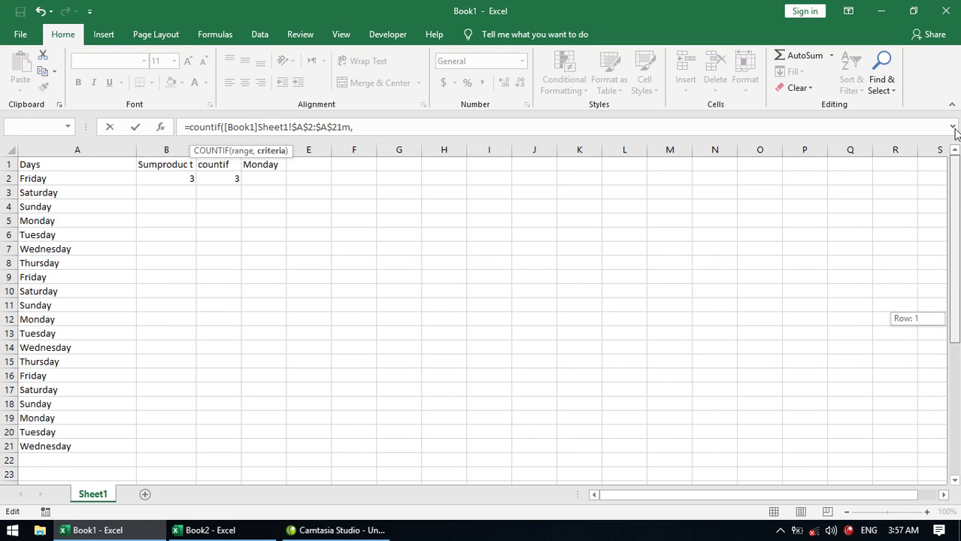
click(272, 165)
key(Return)
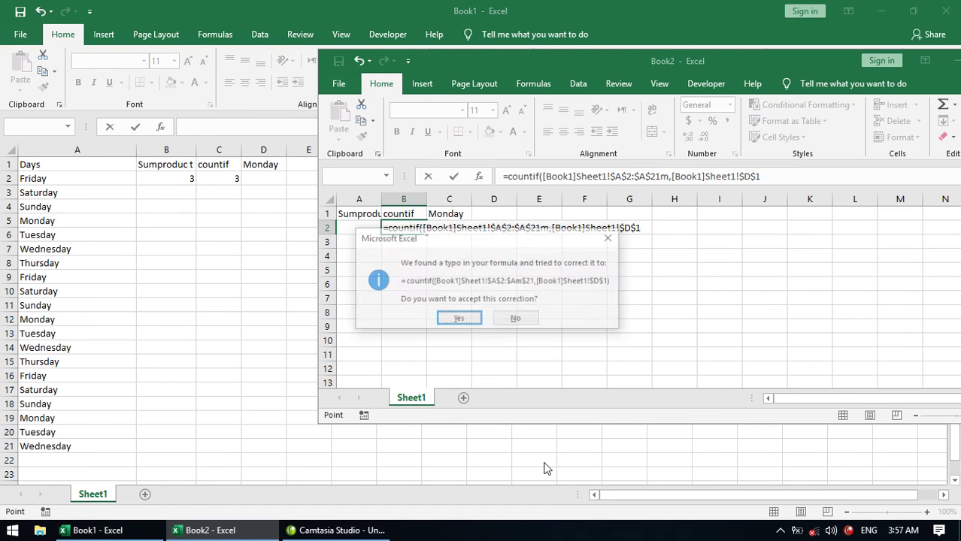
click(461, 319)
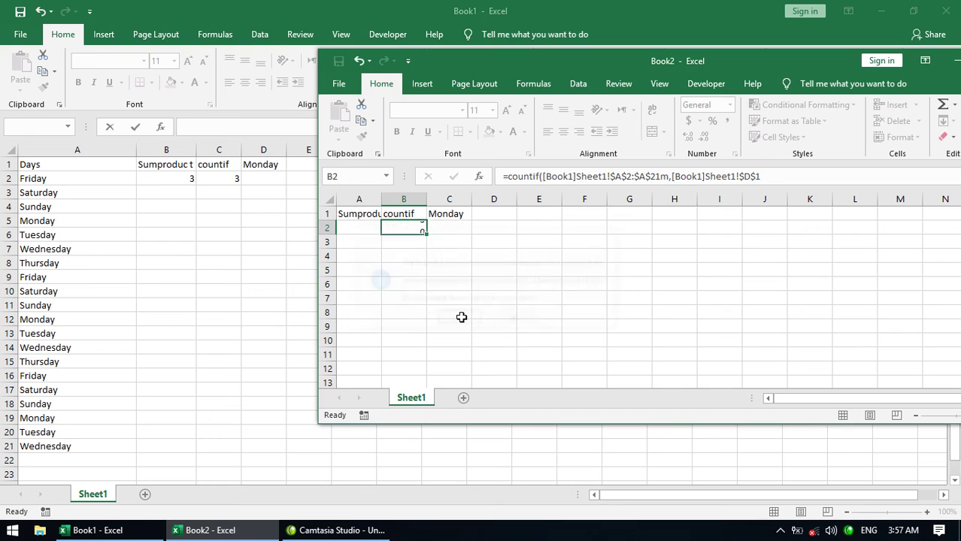
click(421, 227)
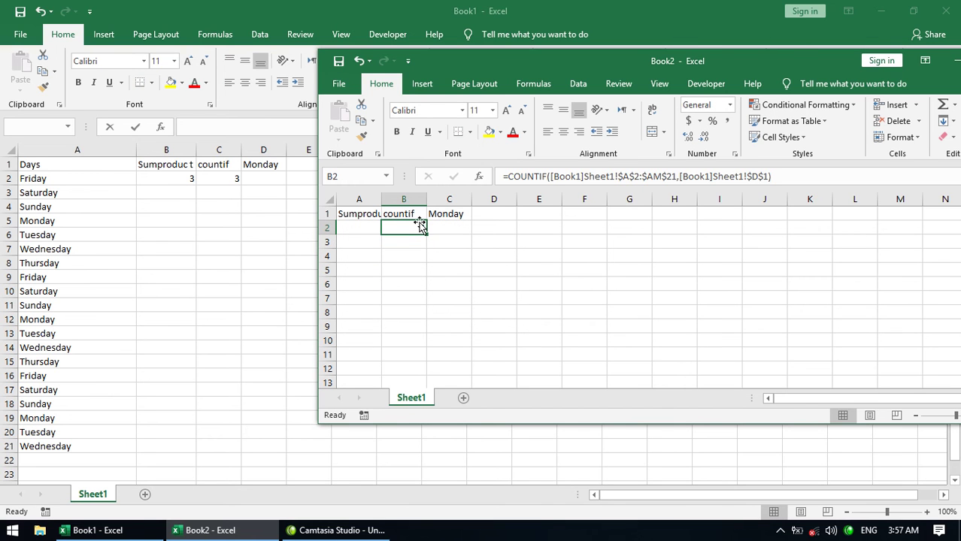
- Enter the formula =SUMPRODUCT(1*([Book1]Sheet1!$A$2:$A$21,C1)) in A2 of Book2
click(377, 227)
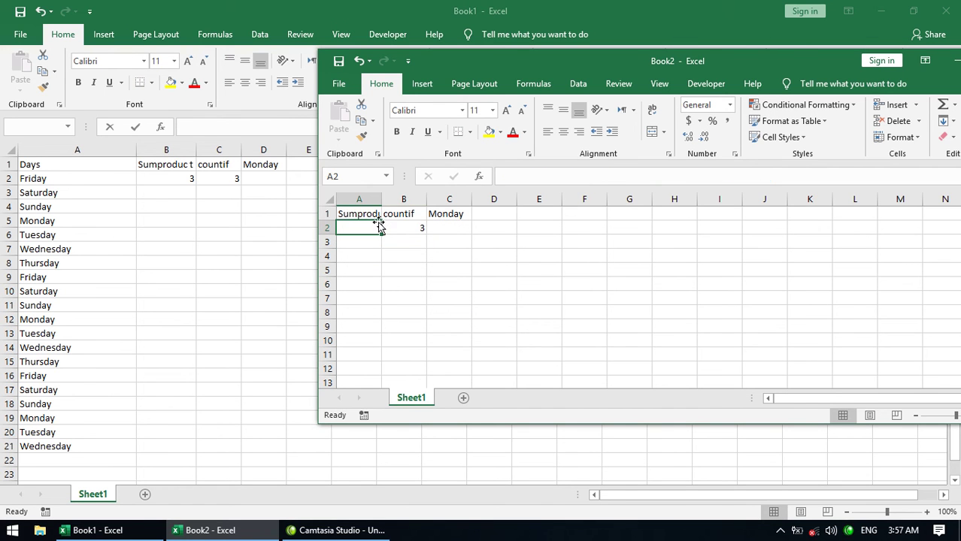
text(=SUMPRODUCT(1*)
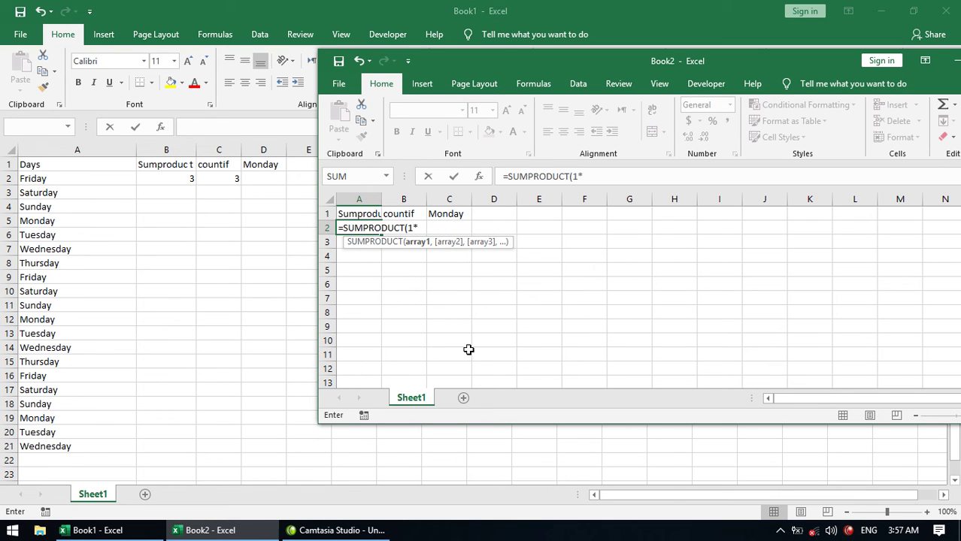
text(()
click(43, 165)
drag(42, 179, 32, 445)
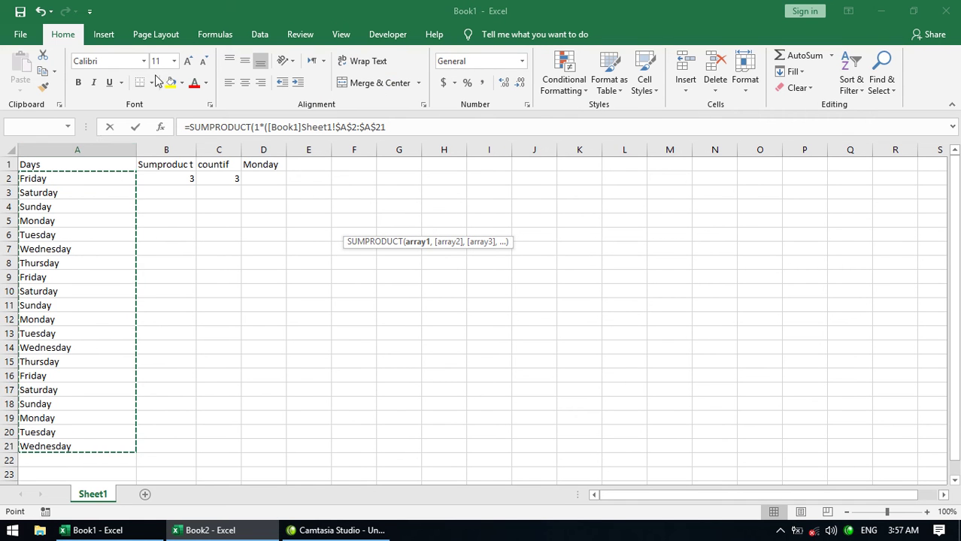
click(405, 126)
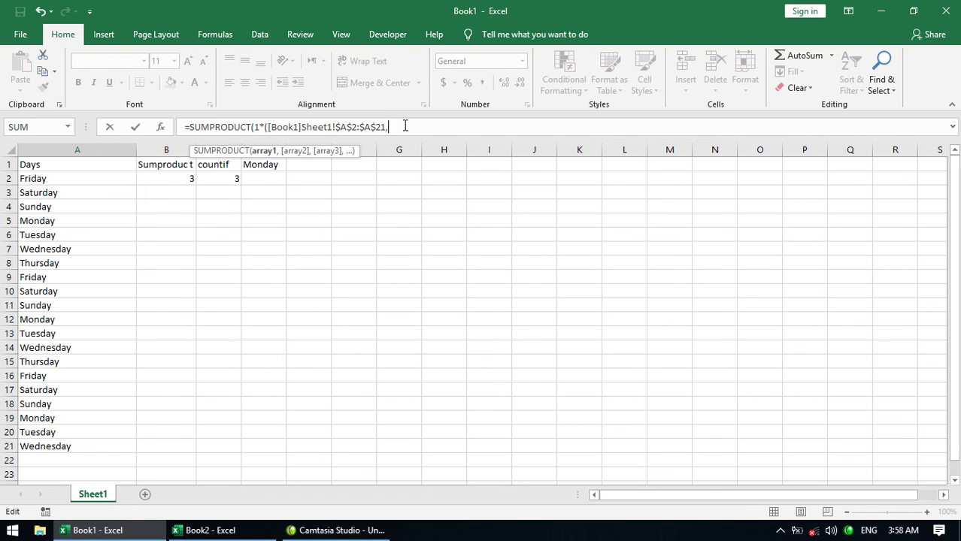
click(203, 530)
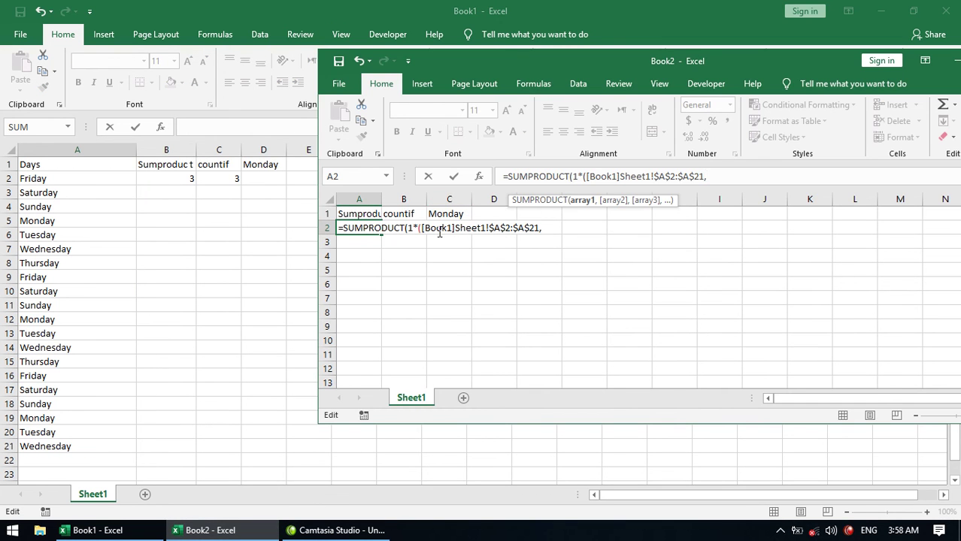
click(458, 215)
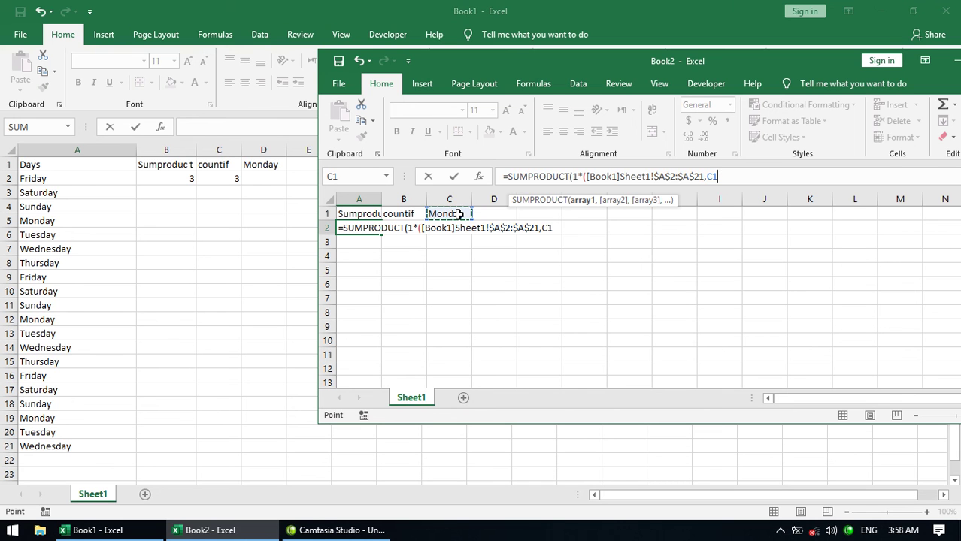
text()))
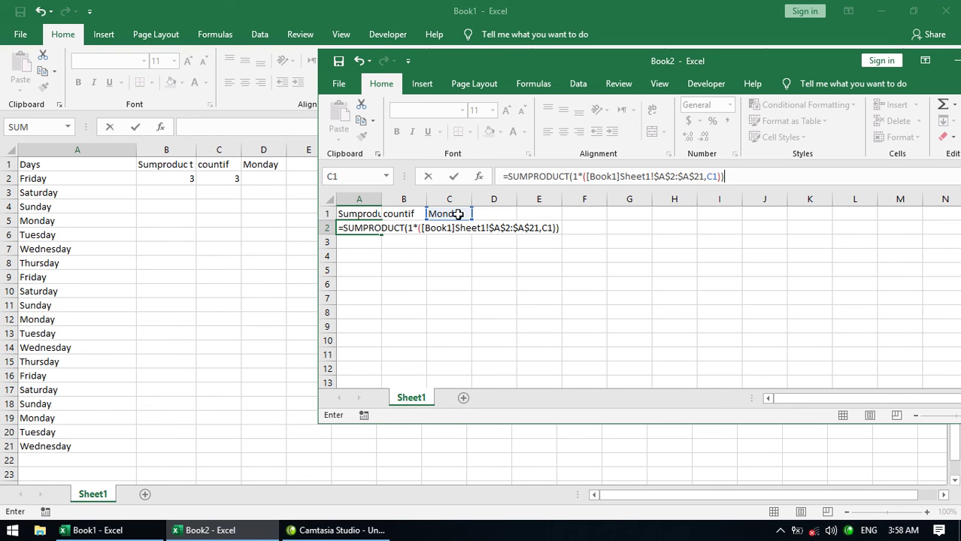
key(Return)
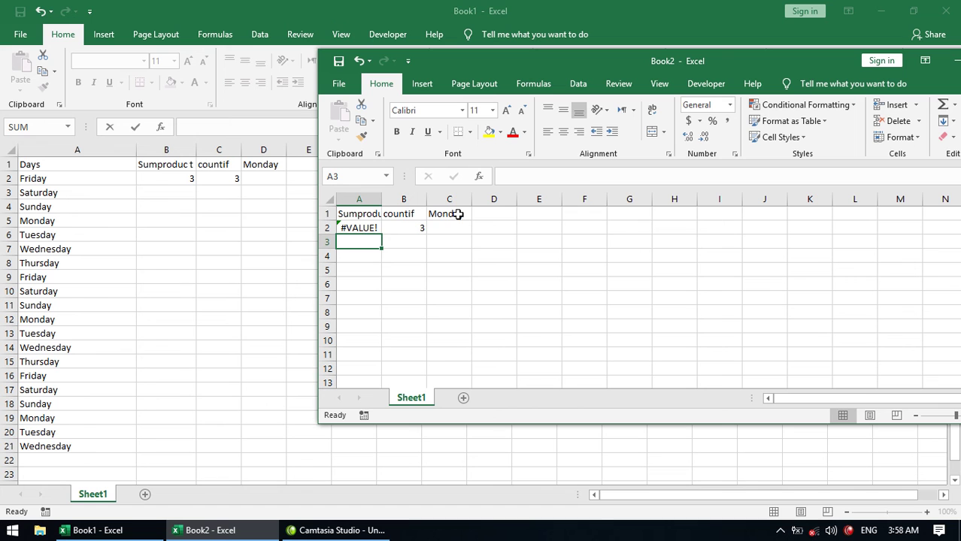
- Replace the comma before C1 in A2's SUMPRODUCT formula with an equals sign
double_click(368, 228)
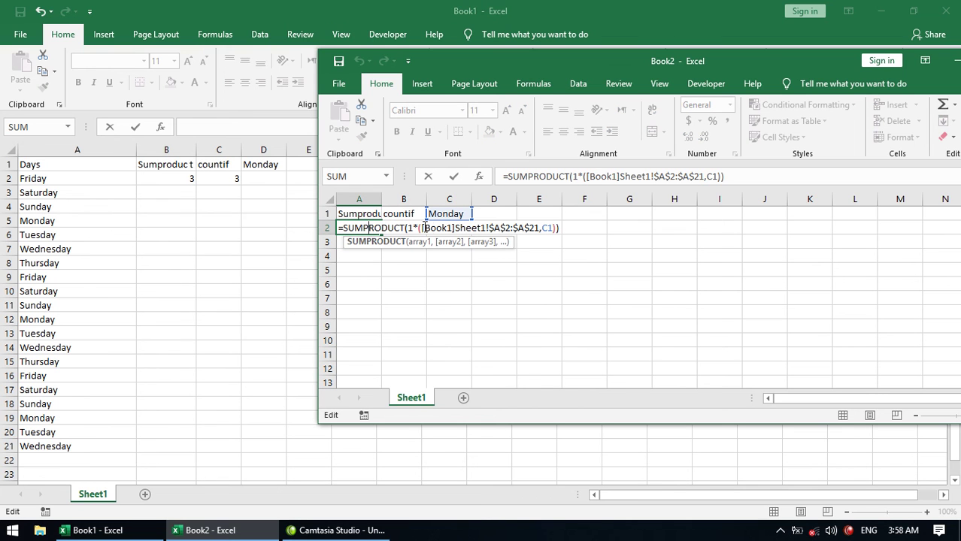
click(543, 228)
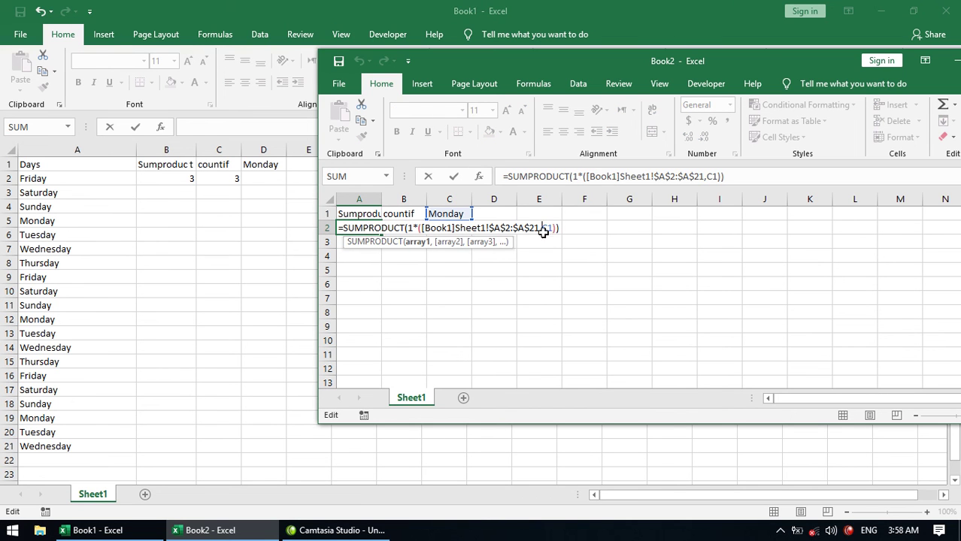
key(BackSpace)
text(=)
key(Return)
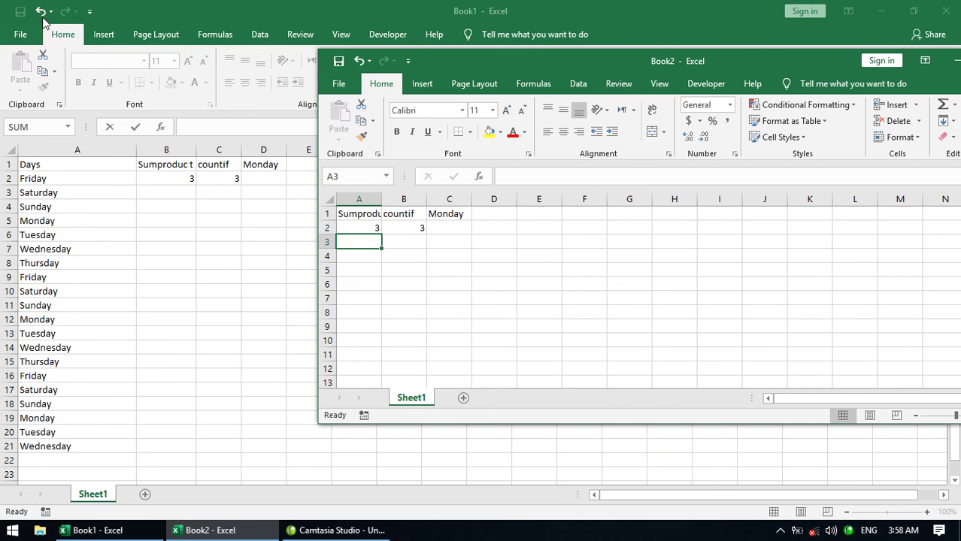
- Save Book1 to the Desktop as mydata and close it
click(31, 43)
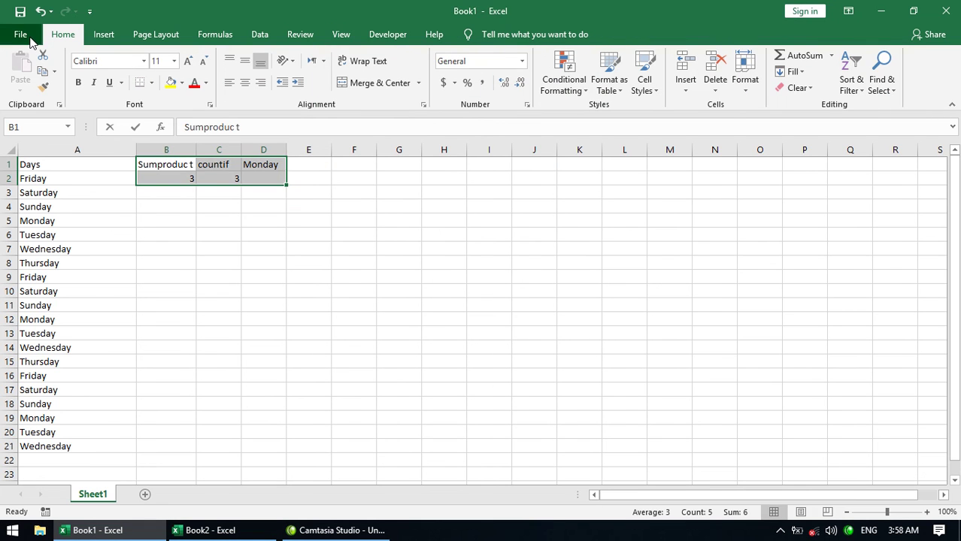
click(33, 44)
click(40, 148)
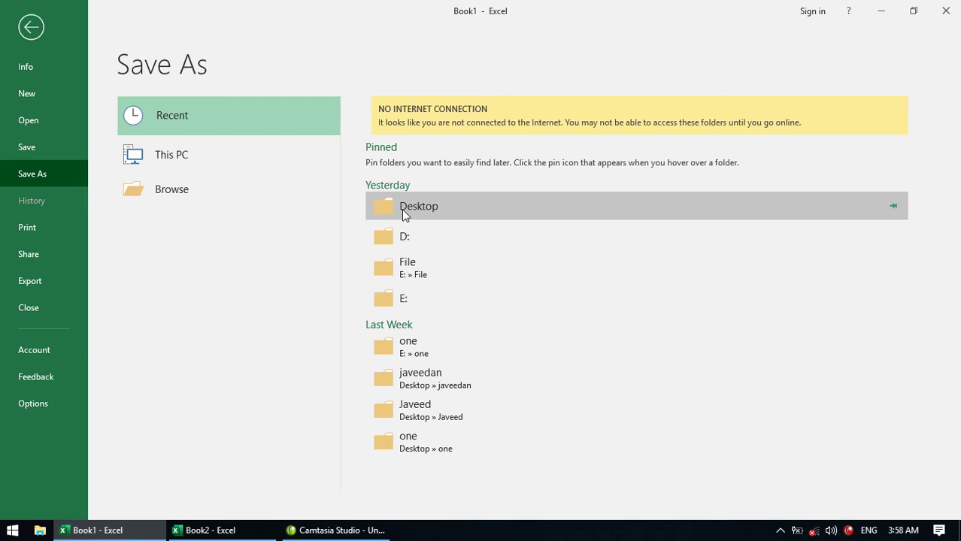
click(403, 210)
text(mydata)
key(Return)
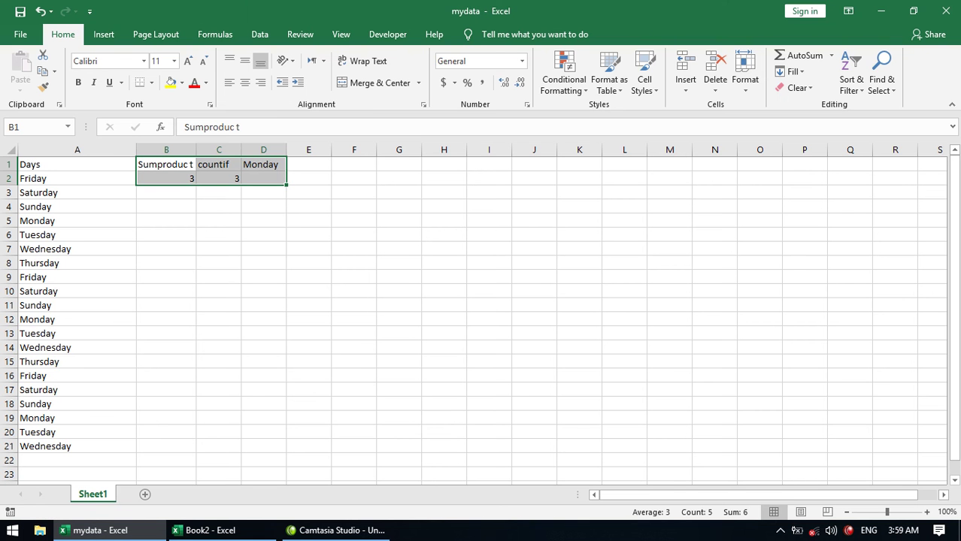
click(945, 11)
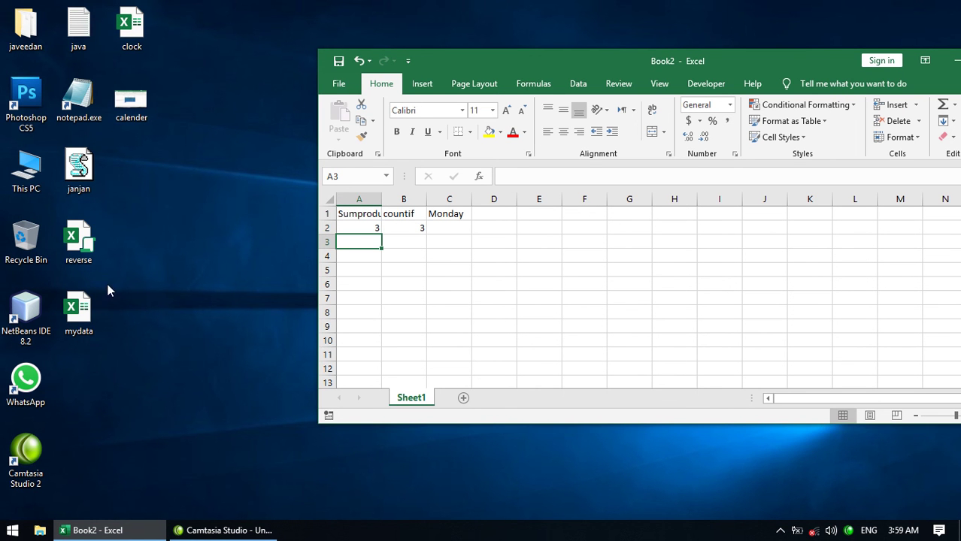
- Re-enter the COUNTIF formula in B2 and the SUMPRODUCT formula in A2 of Book2 while the mydata workbook is closed
click(92, 312)
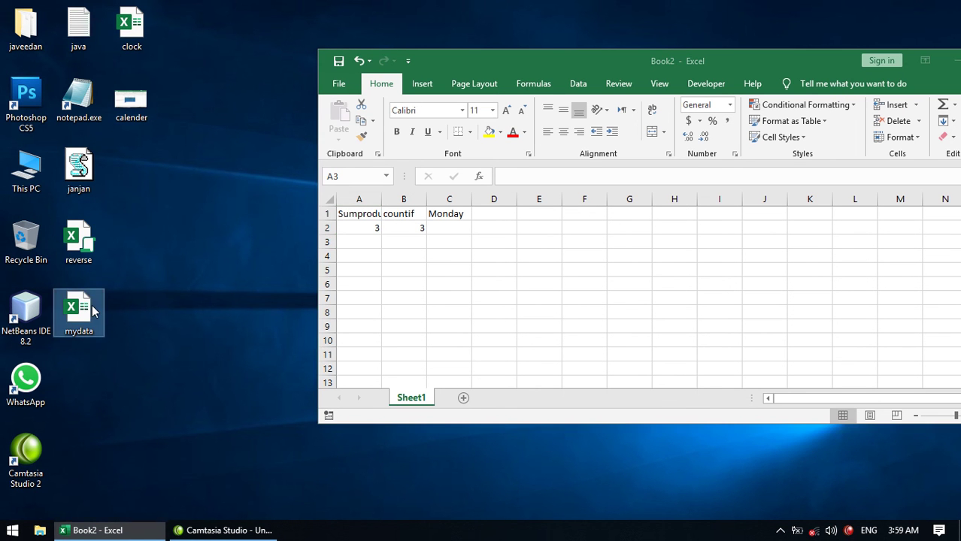
click(410, 226)
double_click(411, 226)
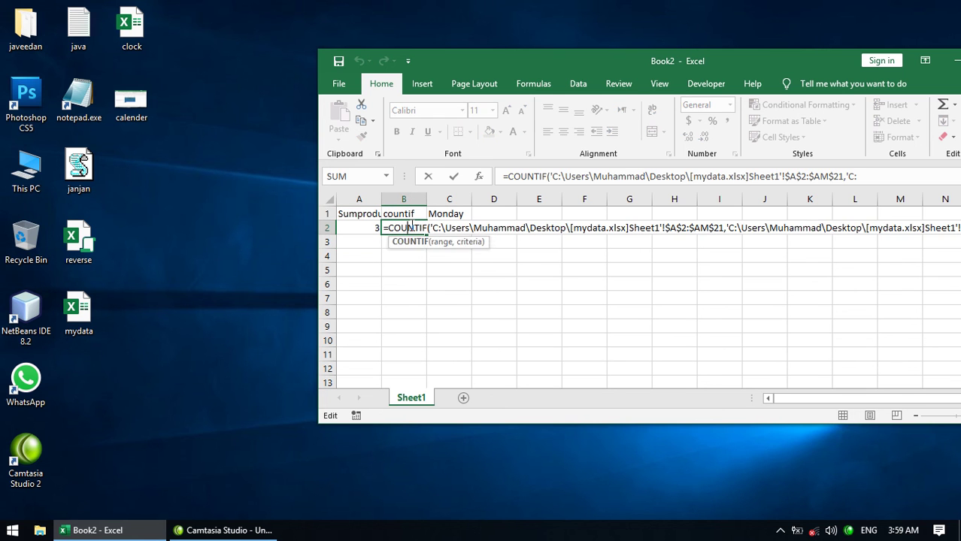
key(Return)
double_click(375, 226)
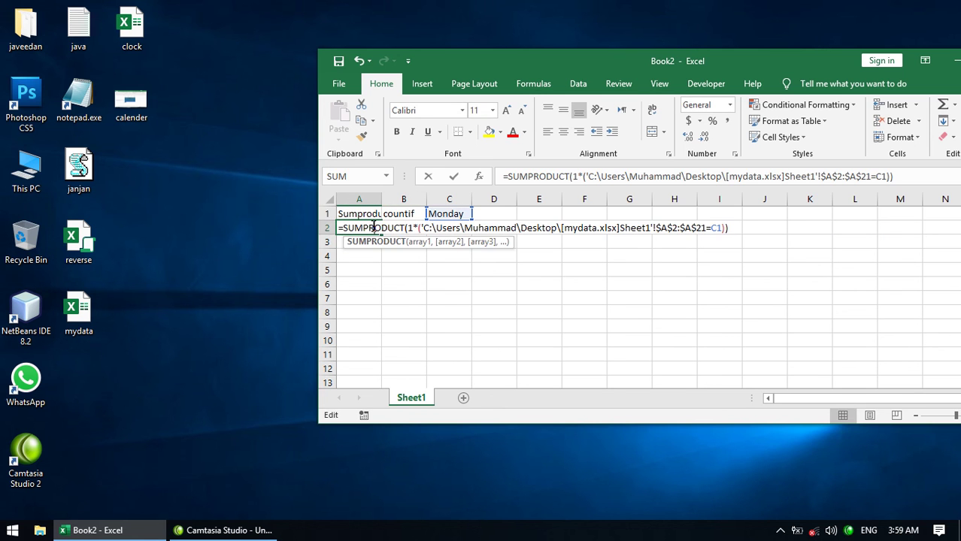
key(Return)
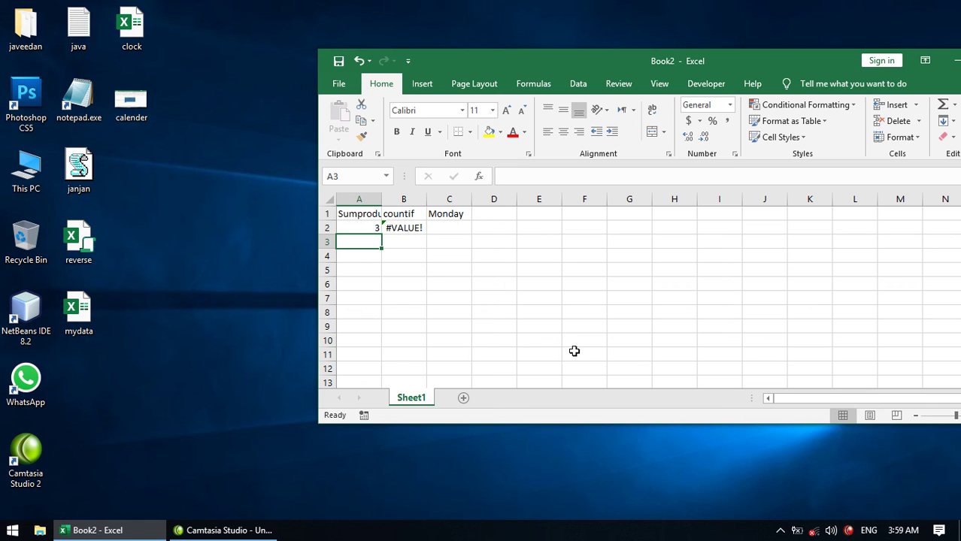